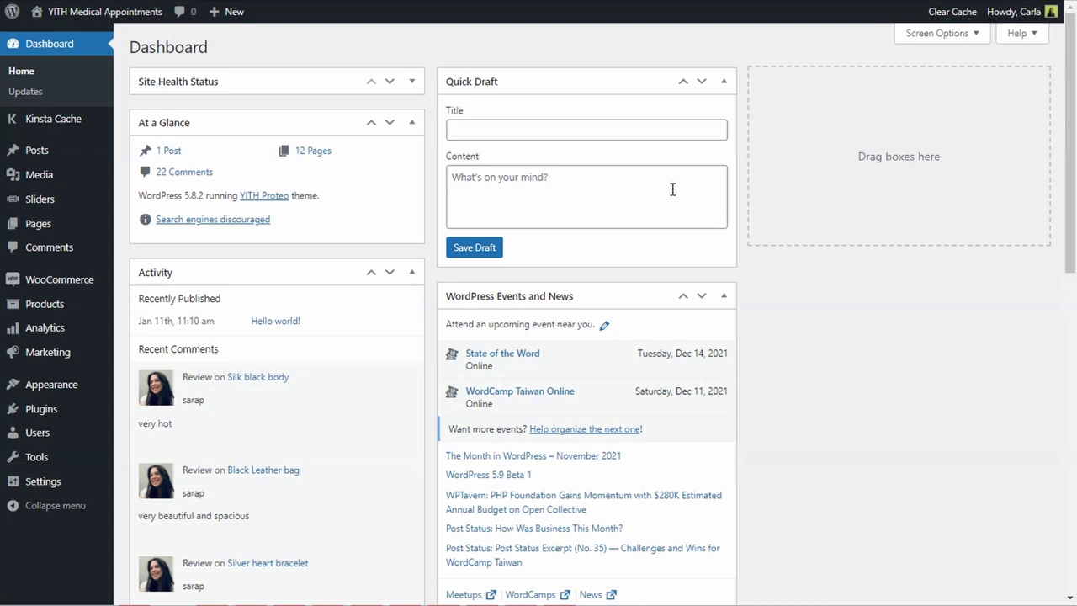
# Activate the YITH Booking and Appointment plugin, found by searching 'booking', and begin a new product
pyautogui.moveTo(38, 421)
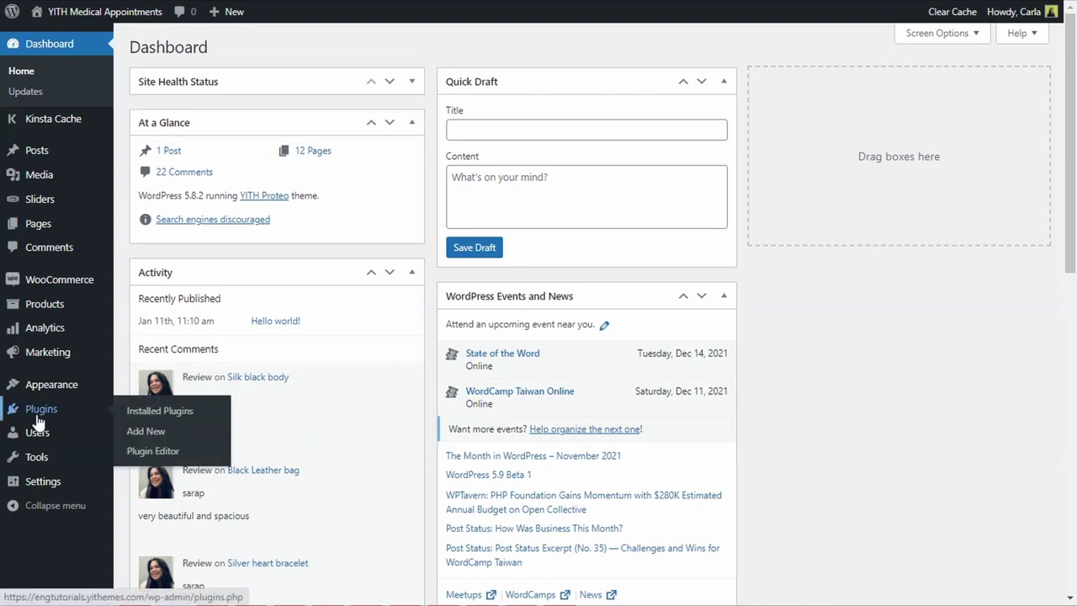
pyautogui.click(171, 412)
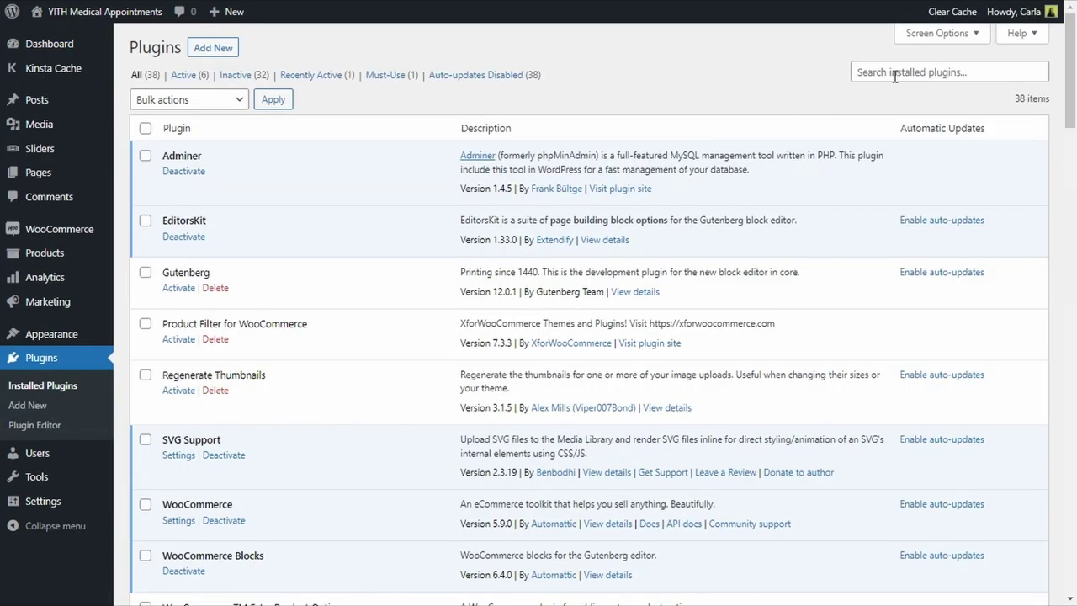
pyautogui.click(894, 74)
pyautogui.write('booking')
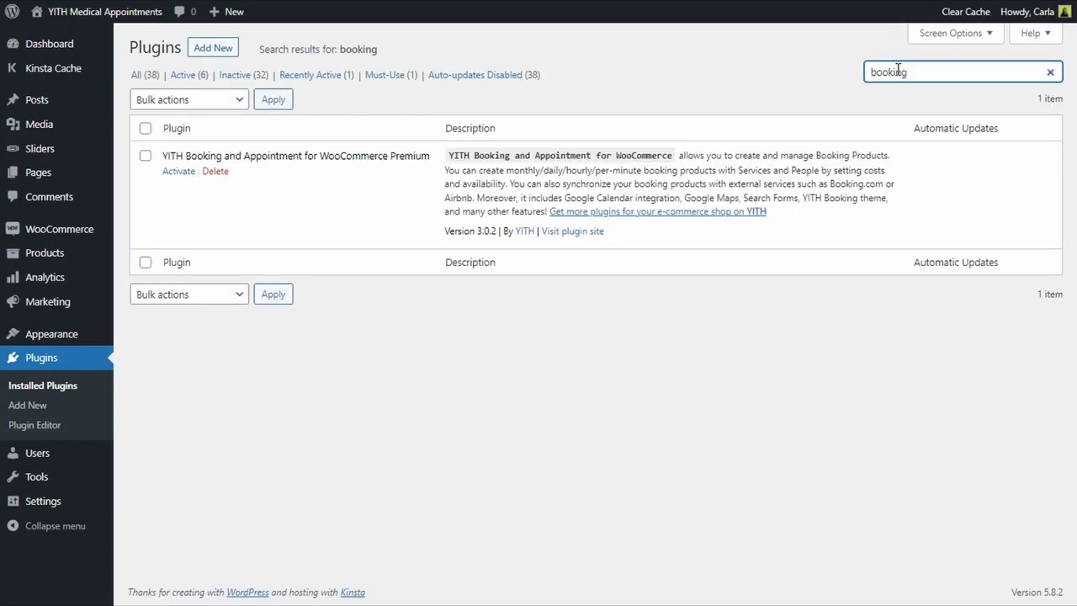
pyautogui.click(176, 173)
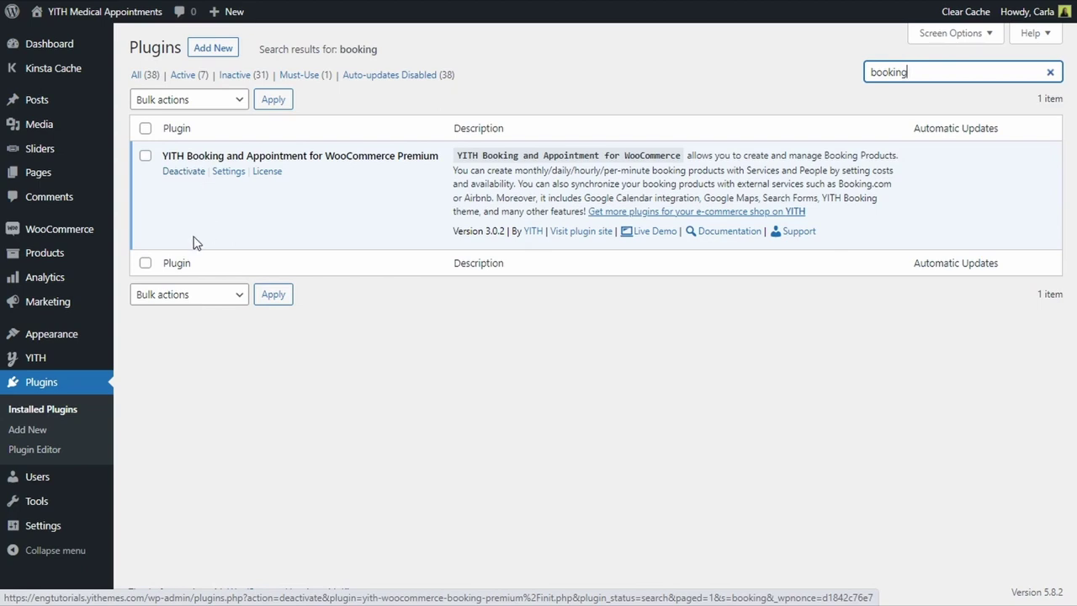
pyautogui.moveTo(72, 260)
pyautogui.click(138, 275)
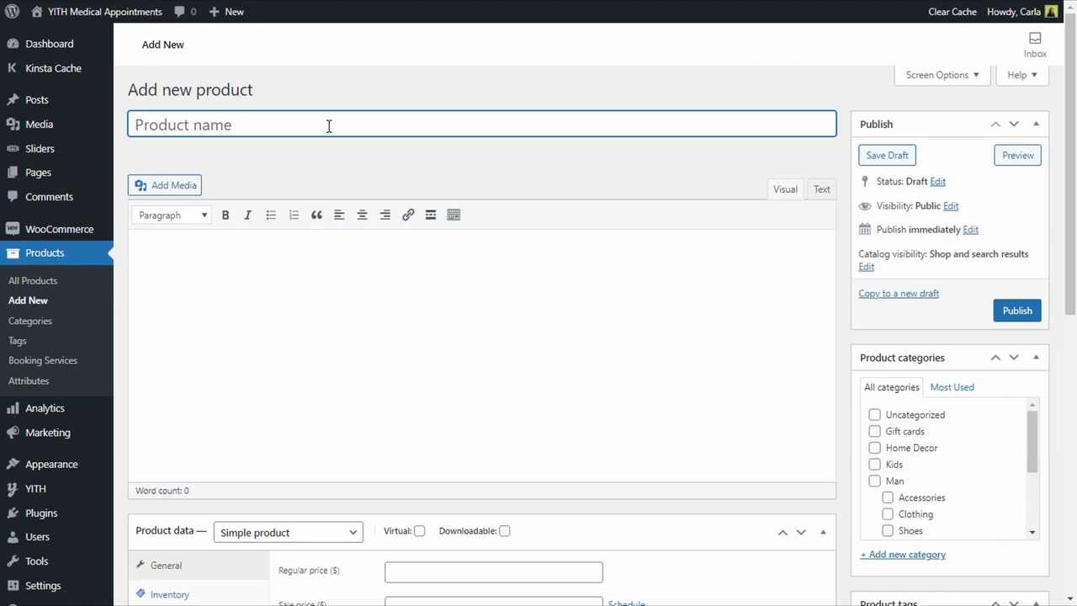
# Name the product 'Medical appointment' and set its product type to Bookable Product
pyautogui.write('Medical appointment')
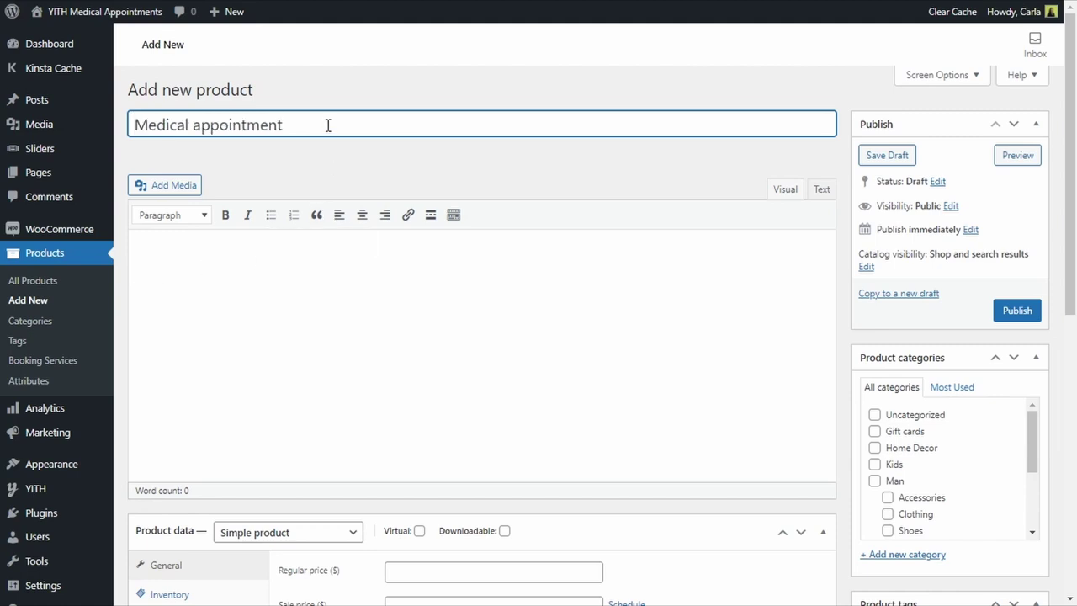
pyautogui.scroll(-3, 328, 125)
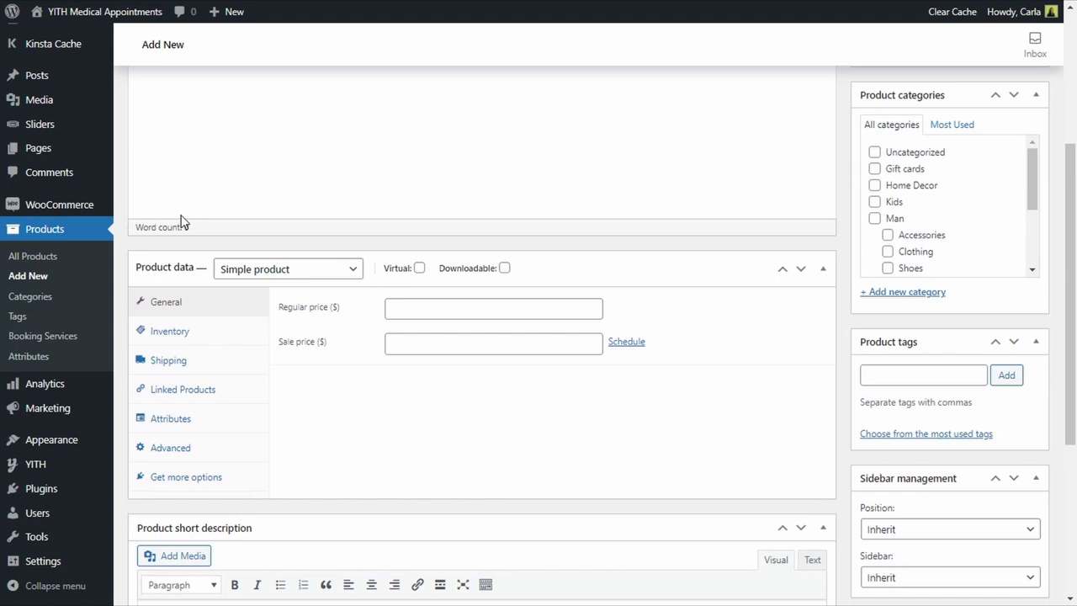
pyautogui.scroll(-1, 229, 303)
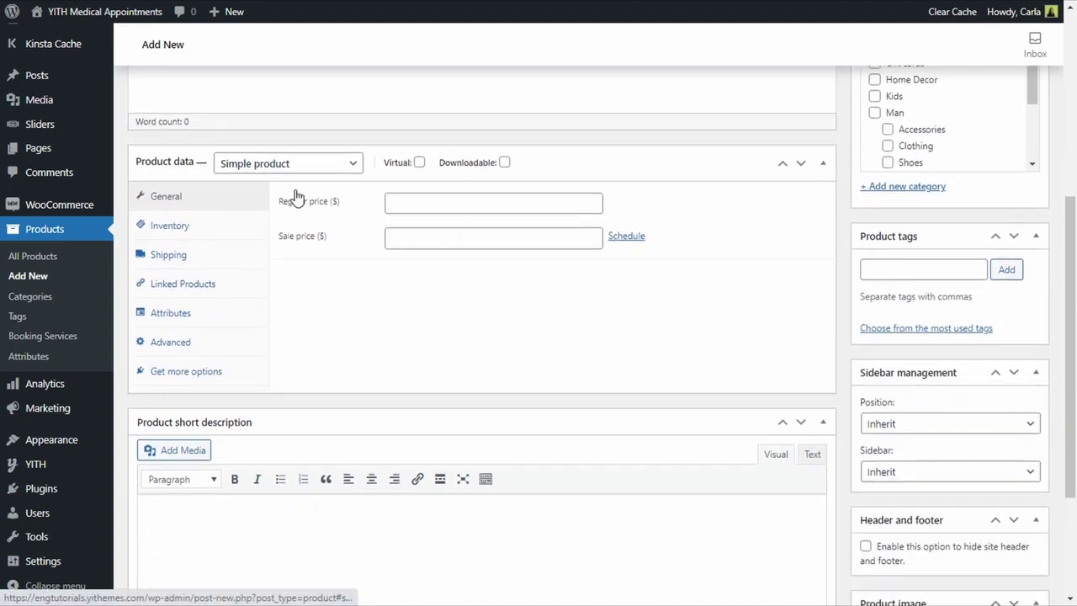
pyautogui.click(341, 171)
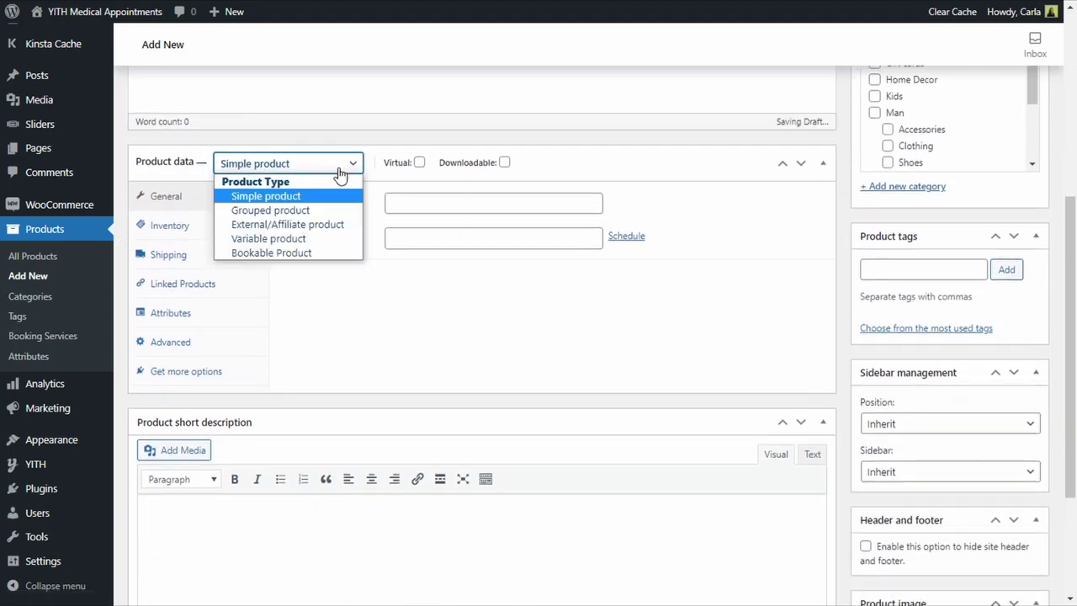
pyautogui.click(272, 253)
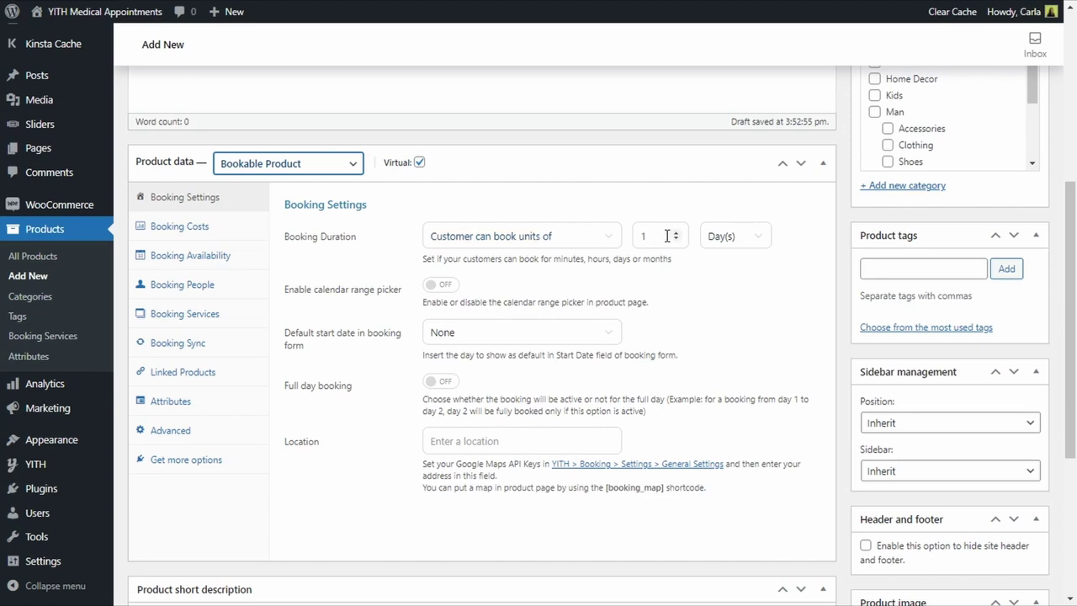
# Set the booking duration unit to Hour(s) and default start date and time to First available
pyautogui.click(764, 237)
pyautogui.click(738, 283)
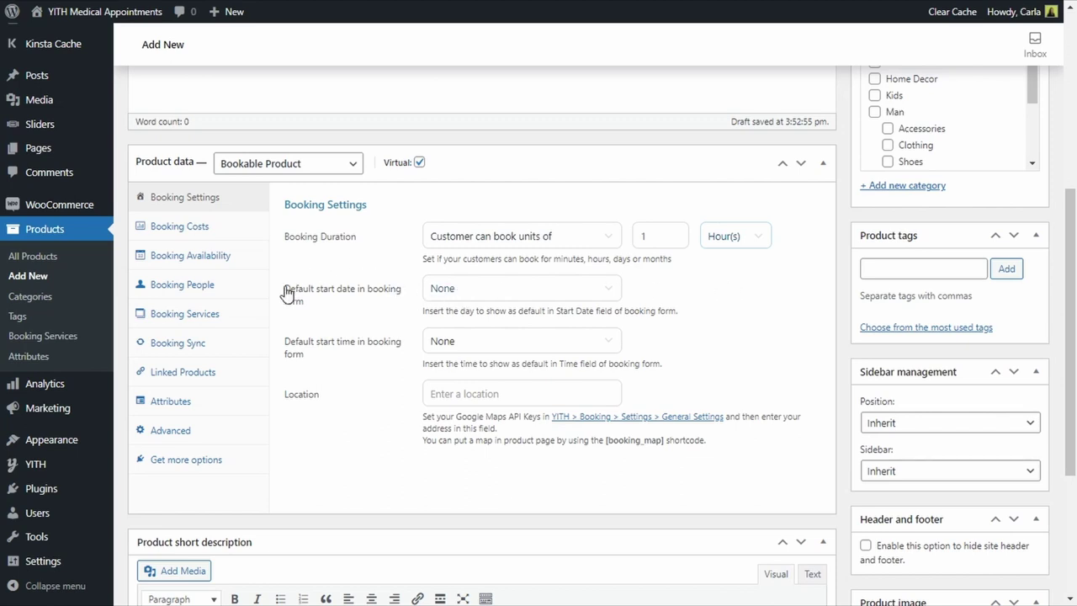
pyautogui.click(516, 293)
pyautogui.click(498, 353)
pyautogui.click(473, 343)
pyautogui.click(471, 375)
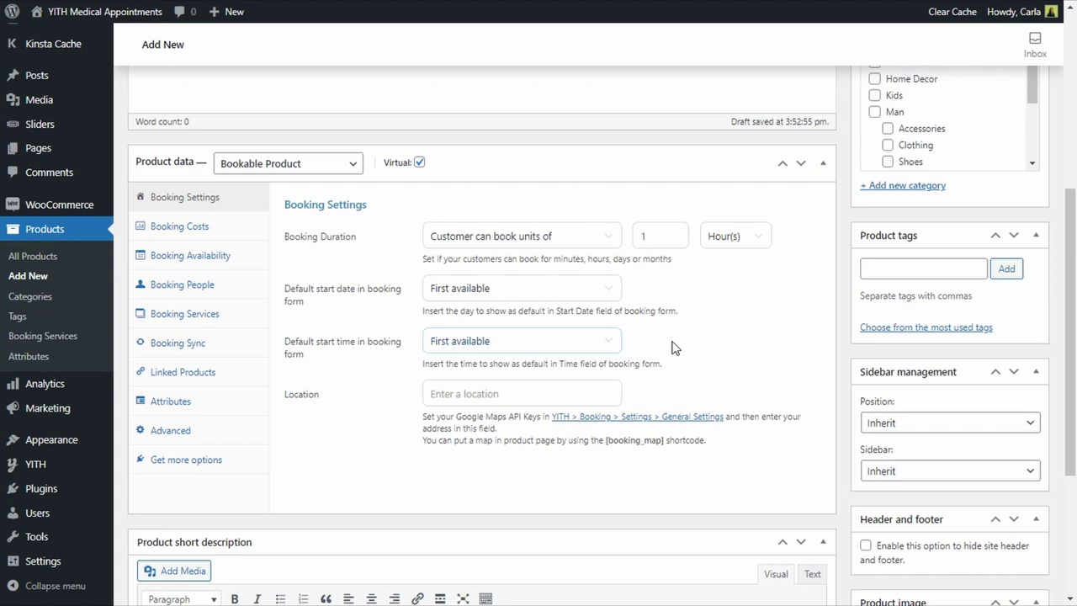
# Enter 50 as the base price for 1 hour under Booking Costs
pyautogui.click(205, 233)
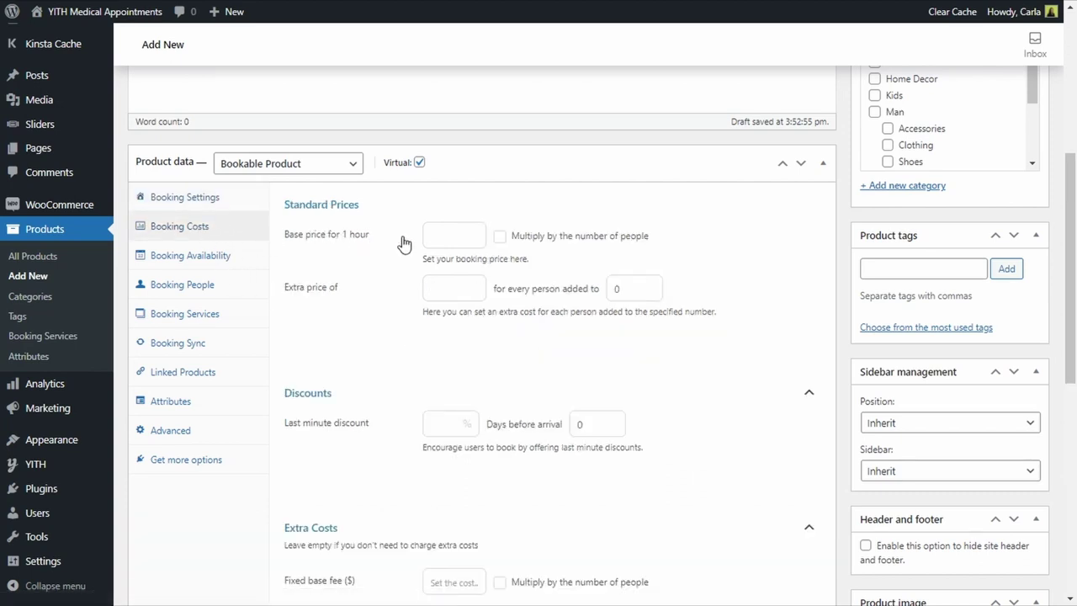
pyautogui.click(454, 238)
pyautogui.write('50')
# Switch default availability from All day to set hours, with a first range of 09 to 12
pyautogui.click(192, 262)
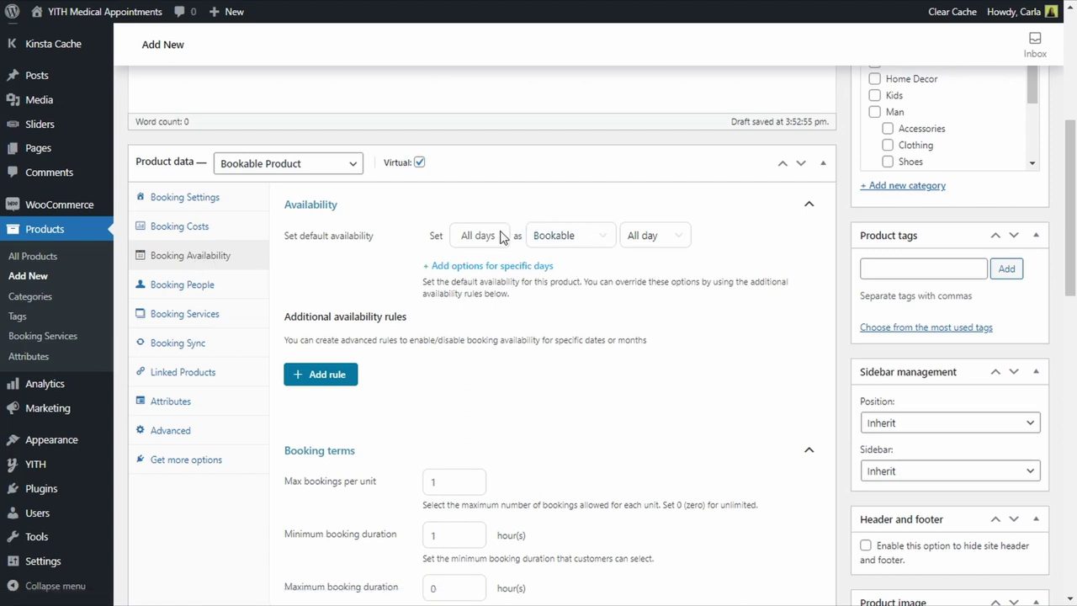
pyautogui.click(670, 241)
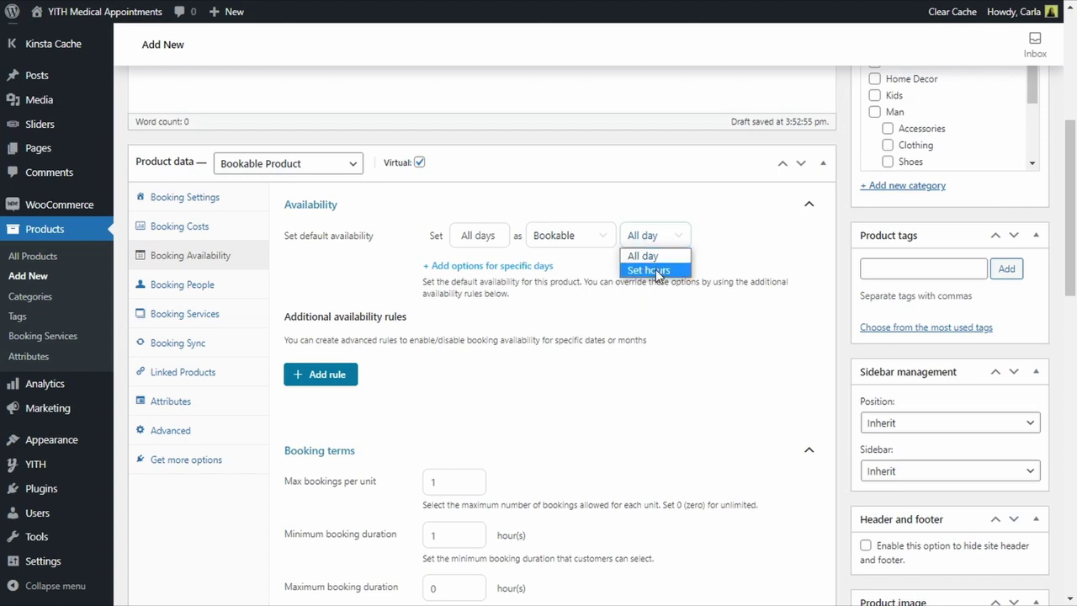
pyautogui.click(652, 270)
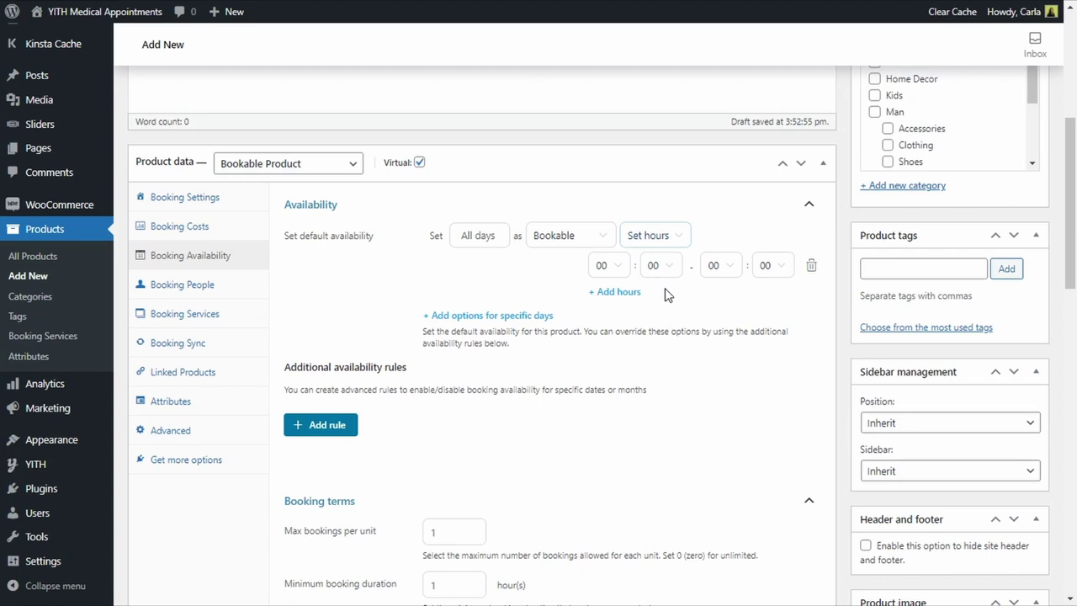
pyautogui.click(613, 266)
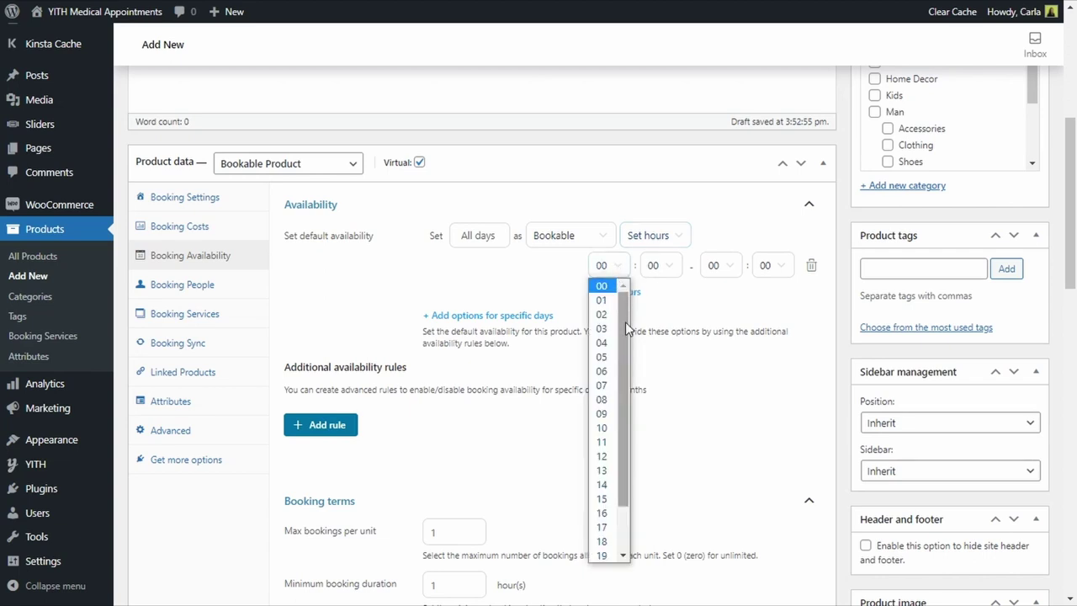
pyautogui.click(601, 413)
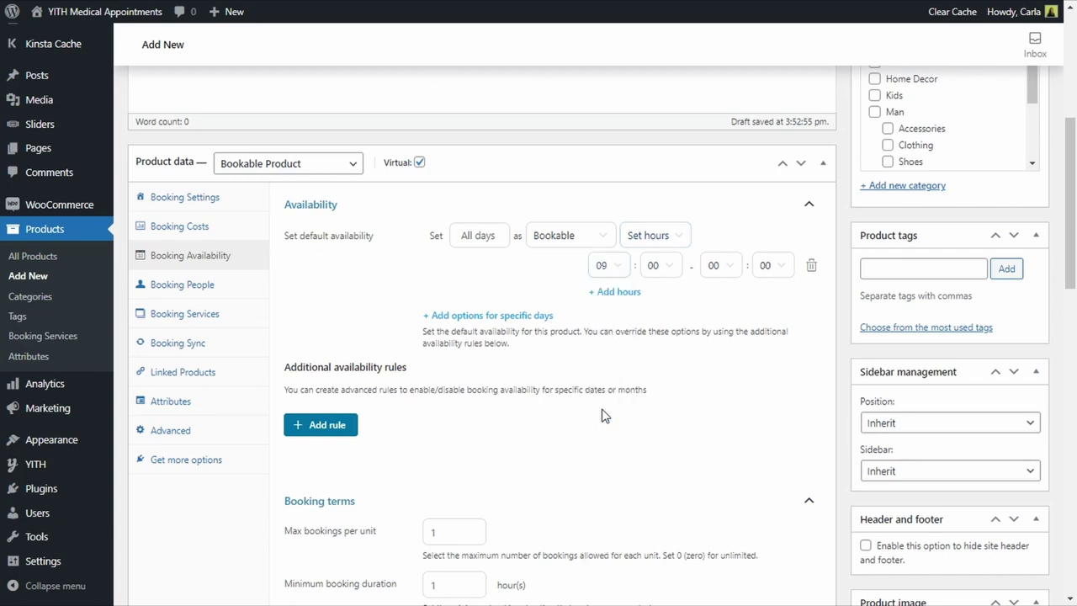
pyautogui.click(730, 272)
pyautogui.click(713, 447)
# Add a second bookable hours range from 16 to 19
pyautogui.click(630, 292)
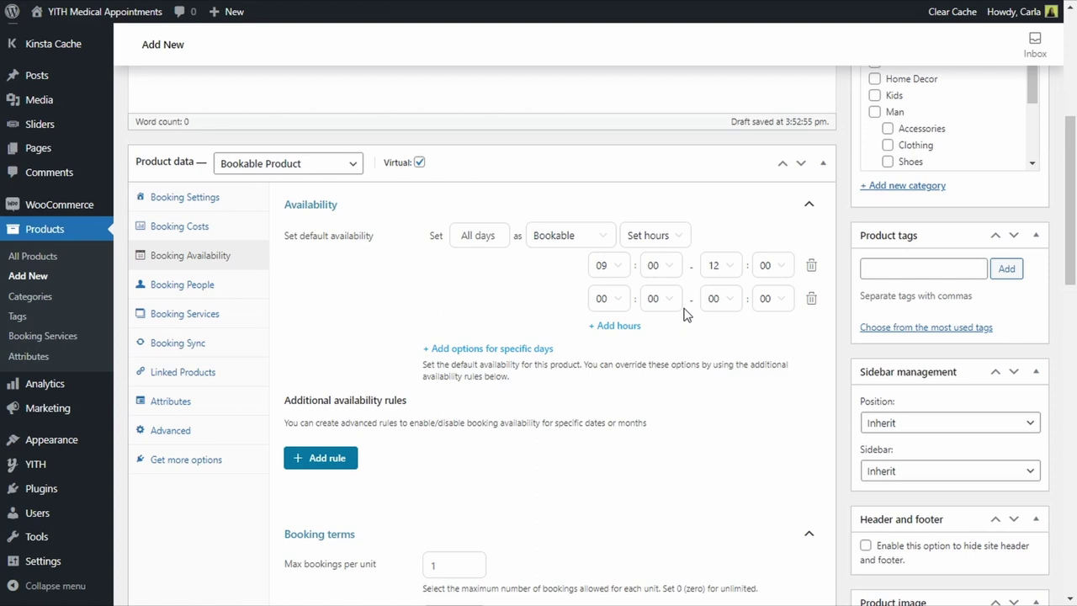
pyautogui.click(615, 305)
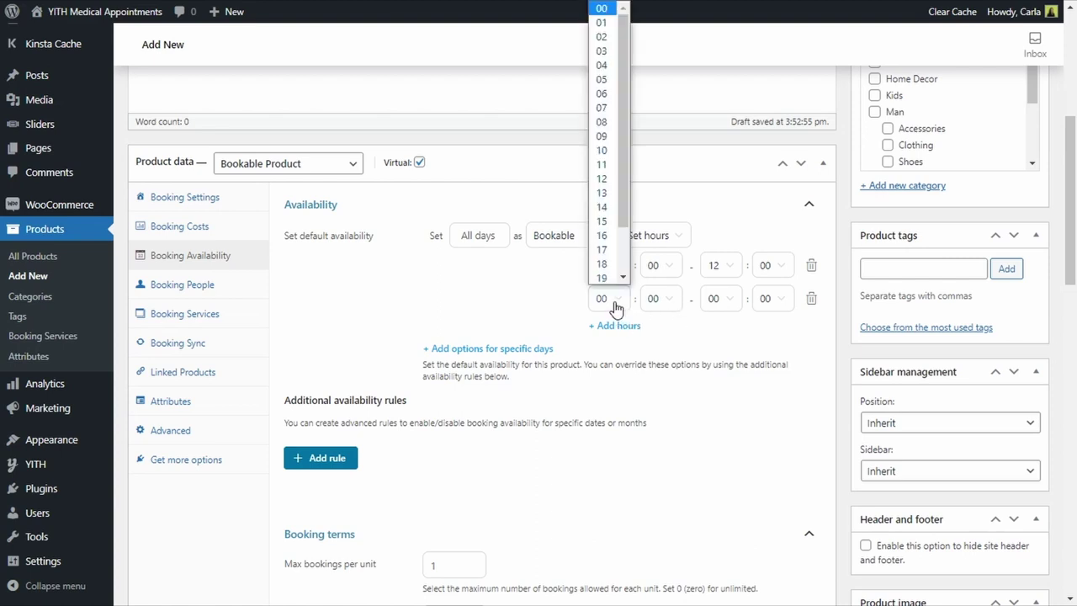
pyautogui.click(602, 237)
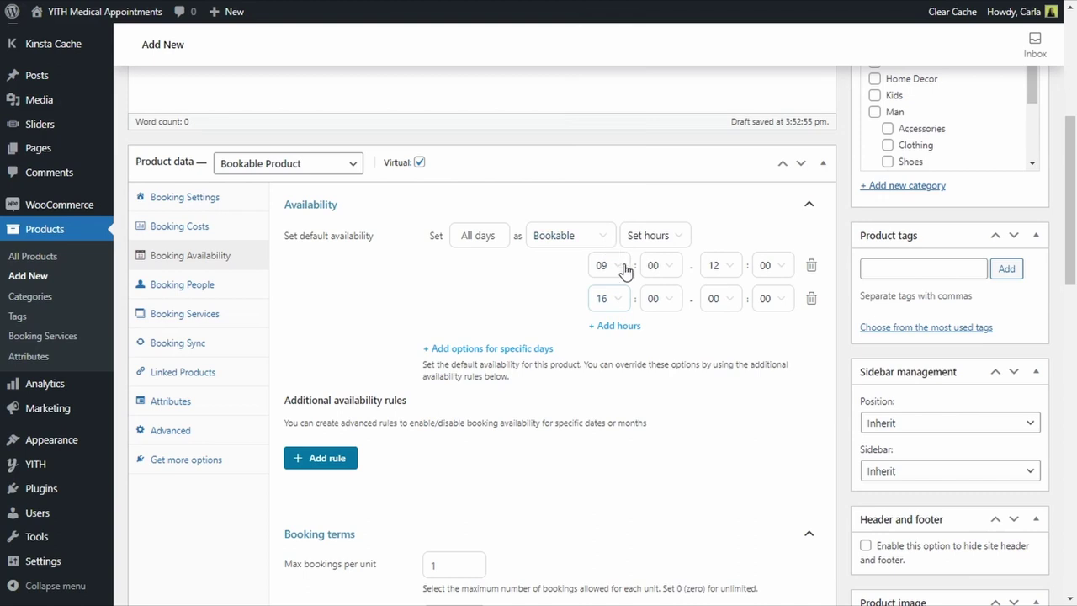
pyautogui.click(731, 303)
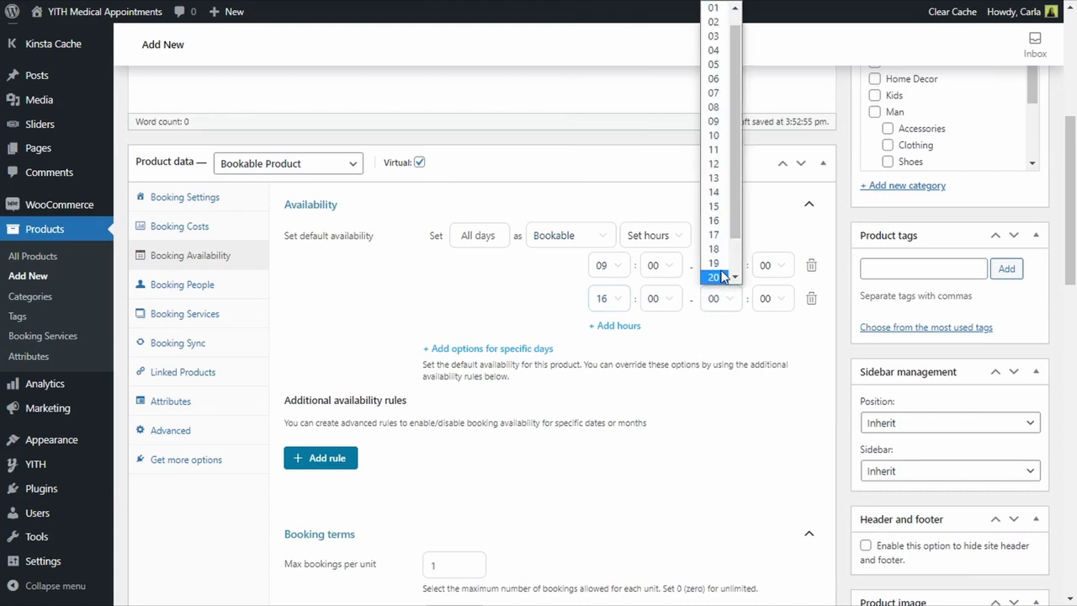
pyautogui.click(714, 274)
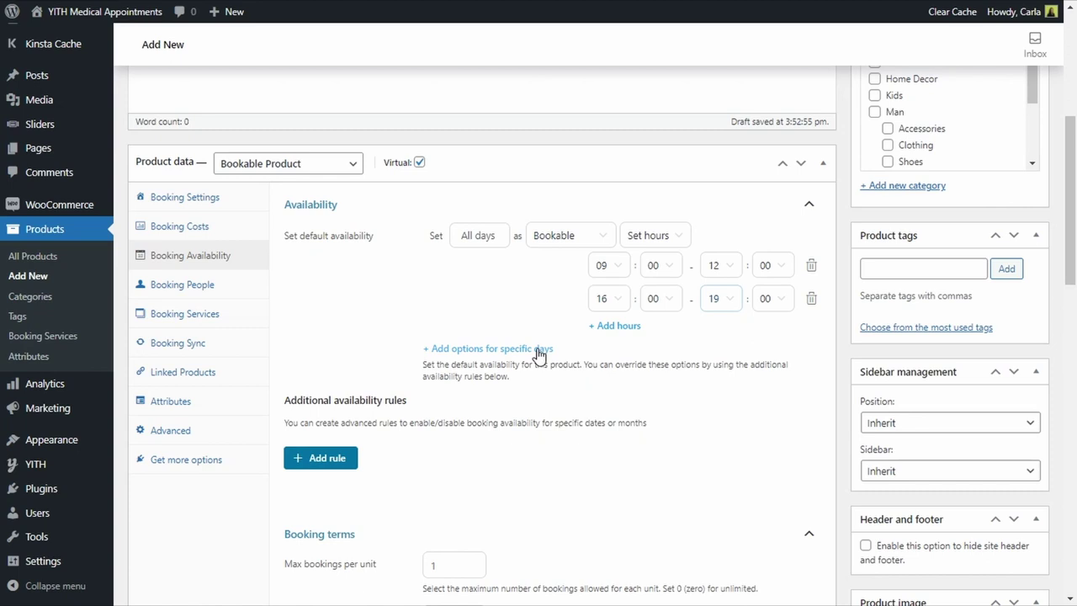
# Add a specific-day availability rule making Saturday not bookable
pyautogui.click(465, 350)
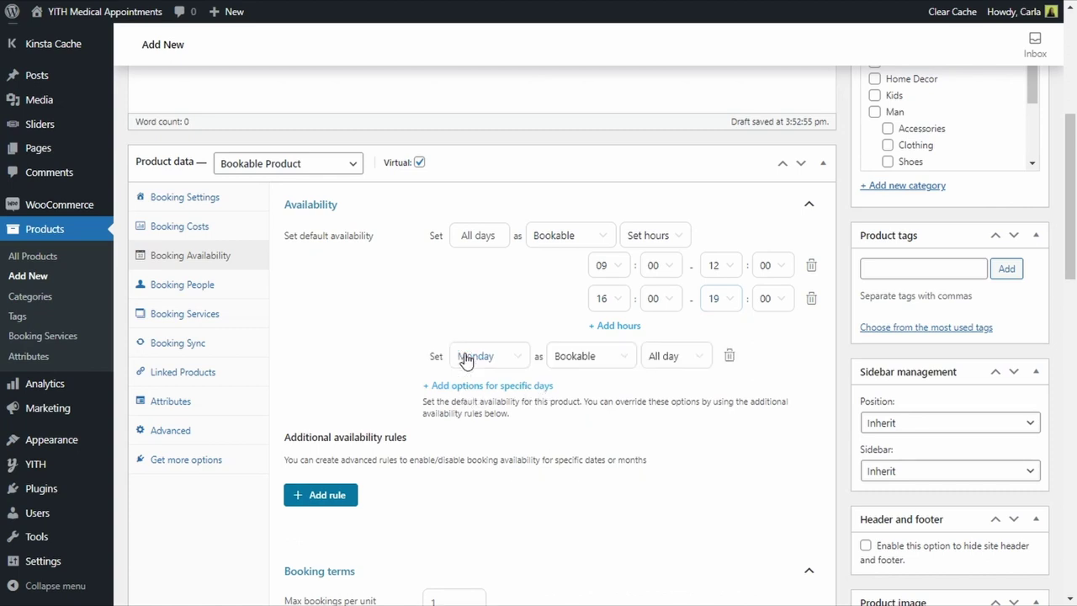
pyautogui.click(509, 358)
pyautogui.click(491, 447)
pyautogui.click(617, 362)
pyautogui.click(602, 390)
# Add another specific-day rule making Sunday not bookable all day
pyautogui.click(500, 389)
pyautogui.click(484, 393)
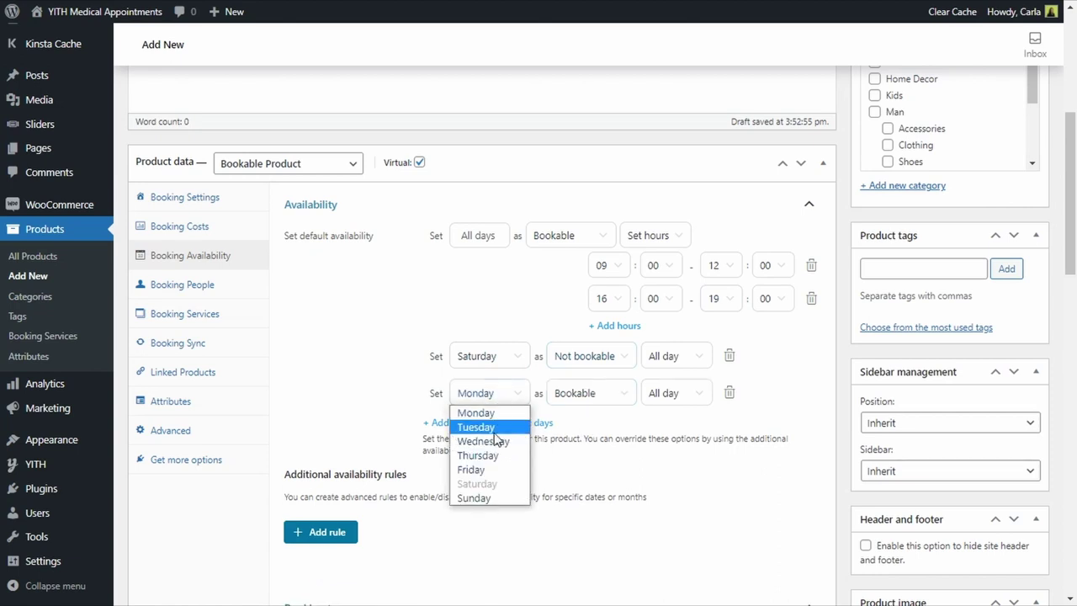
pyautogui.click(469, 498)
pyautogui.click(619, 400)
pyautogui.click(580, 424)
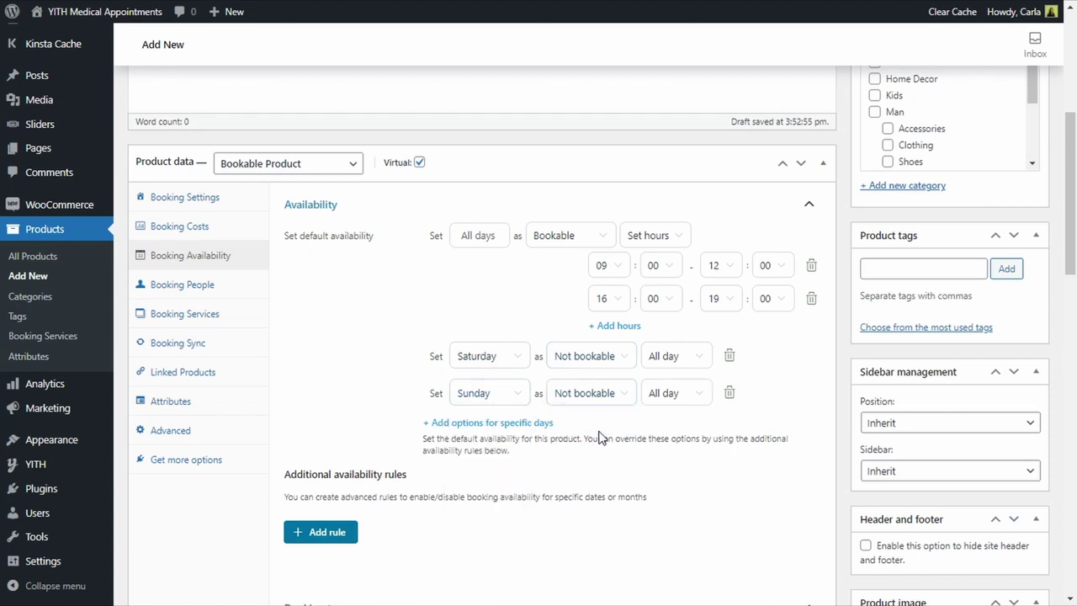
pyautogui.scroll(-2, 629, 425)
pyautogui.scroll(-5, 631, 428)
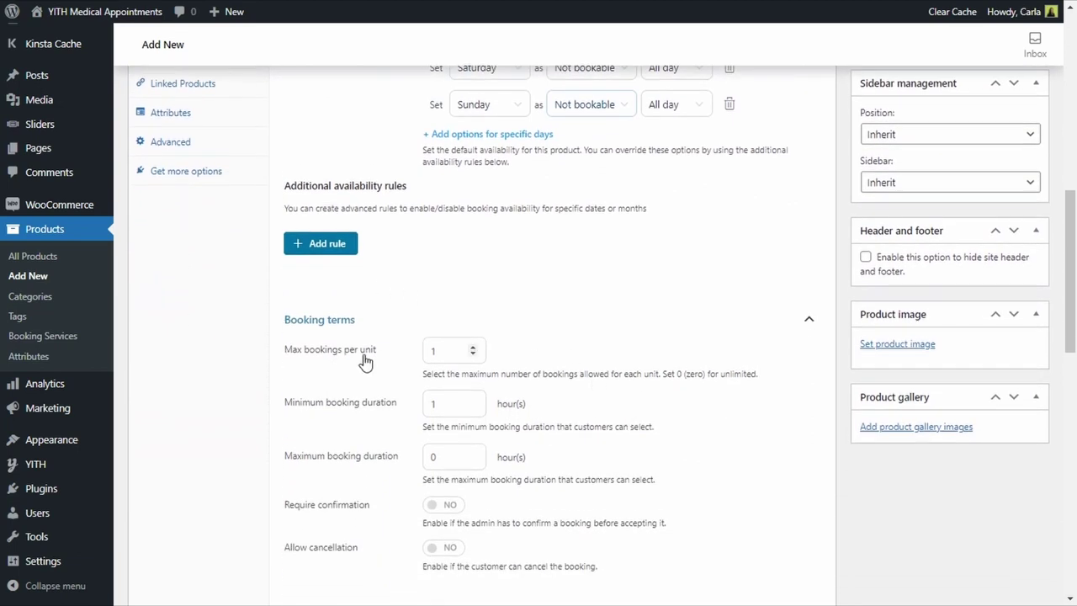
# Check that max bookings per unit is 1, then return to the top of the product page
pyautogui.moveTo(427, 354); pyautogui.dragTo(444, 353)
pyautogui.scroll(6, 793, 278)
pyautogui.scroll(2, 792, 275)
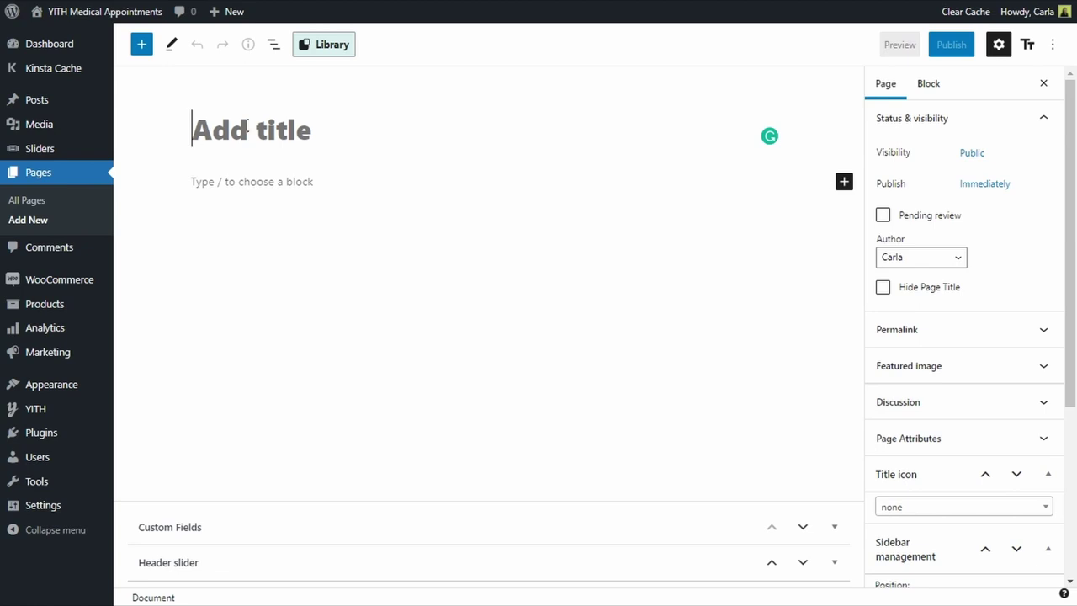
# Title the new page 'Medical appointment' and turn on Hide Page Title
pyautogui.write('Medic')
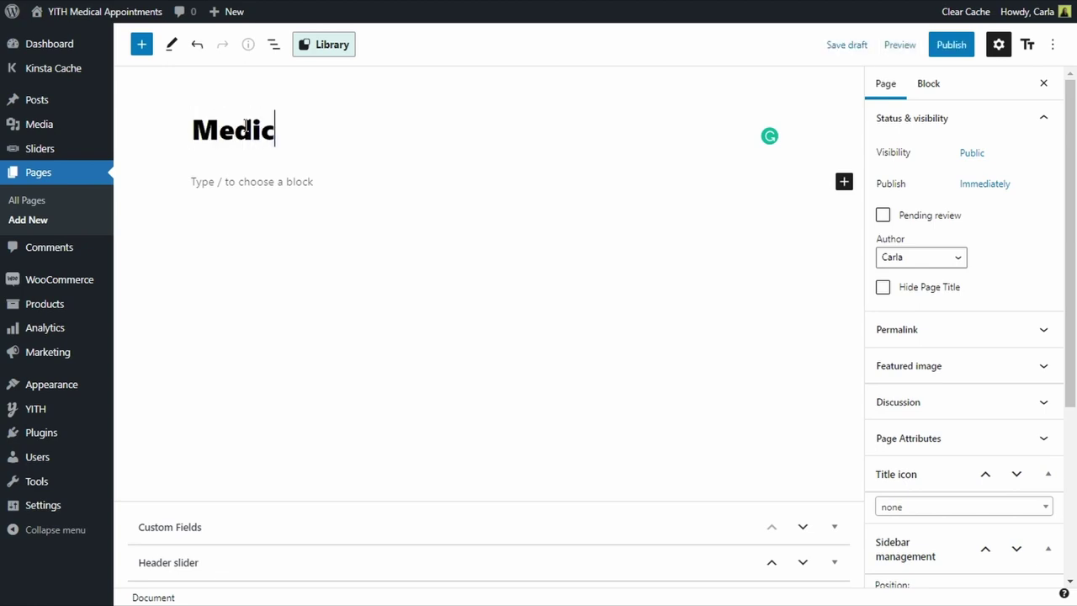
pyautogui.write('al appointment')
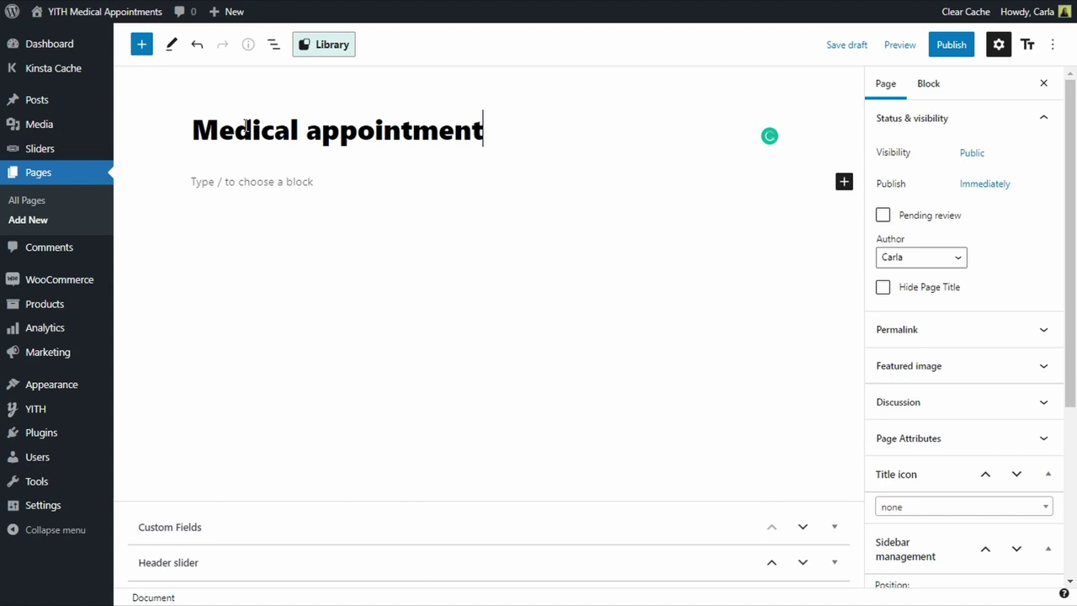
pyautogui.click(883, 288)
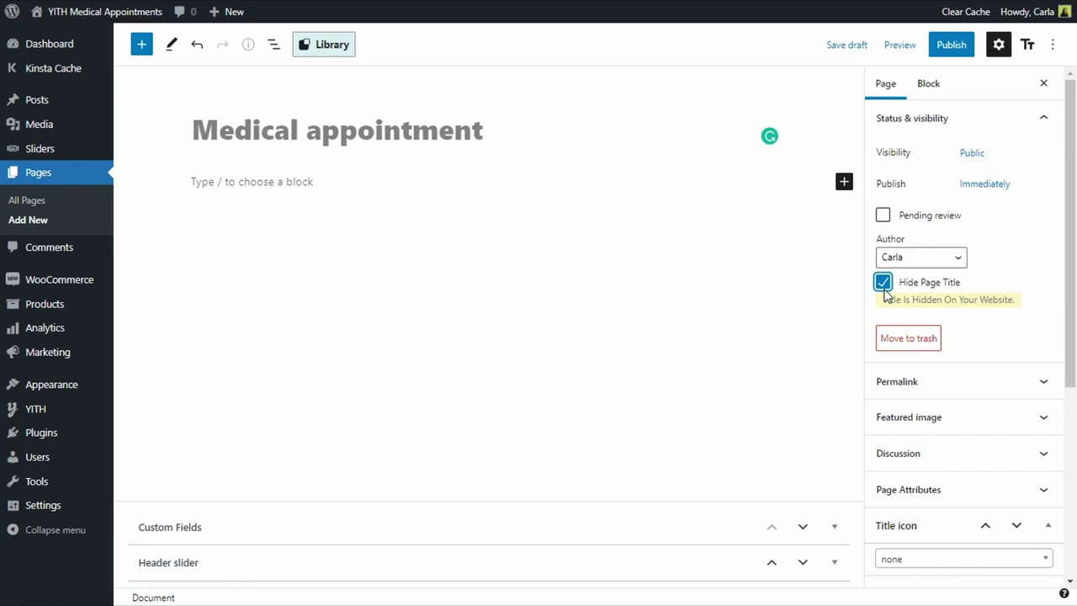
pyautogui.click(846, 185)
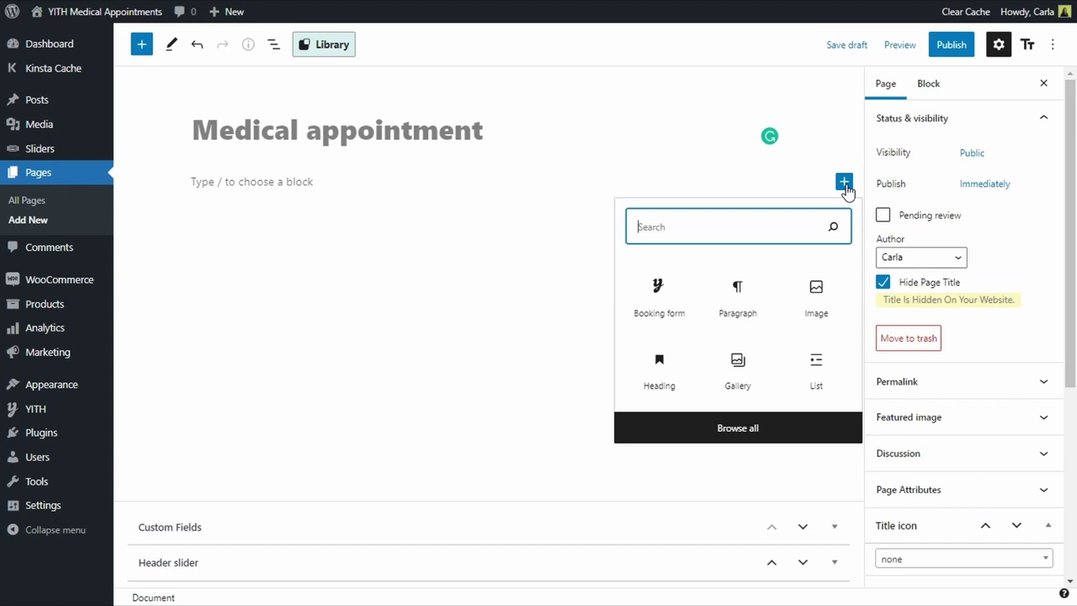
# Insert a Cover block using the smiling doctor photo from the Media Library
pyautogui.write('c')
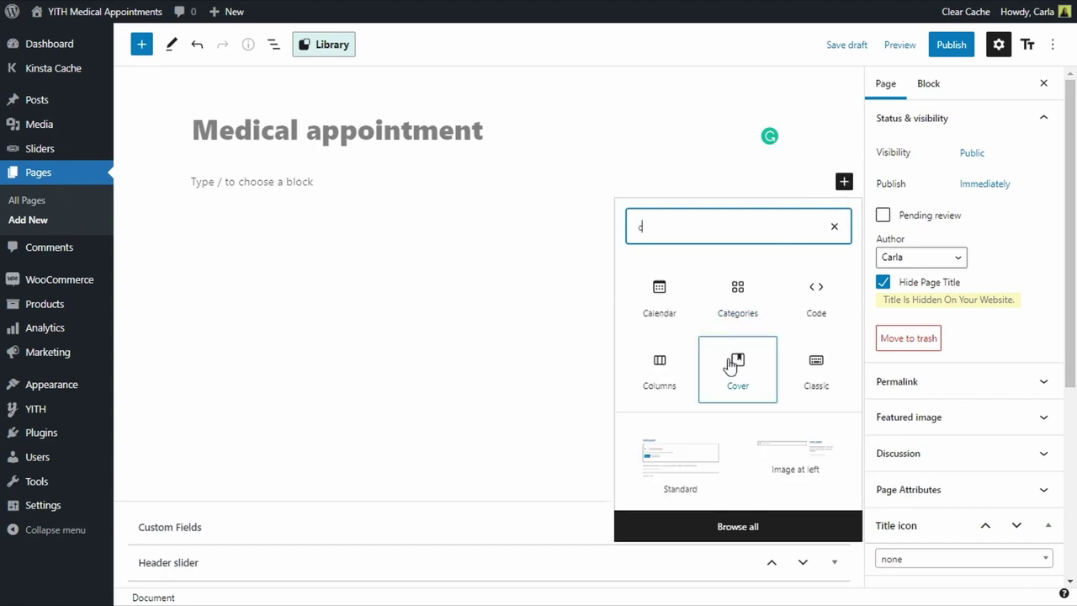
pyautogui.click(732, 364)
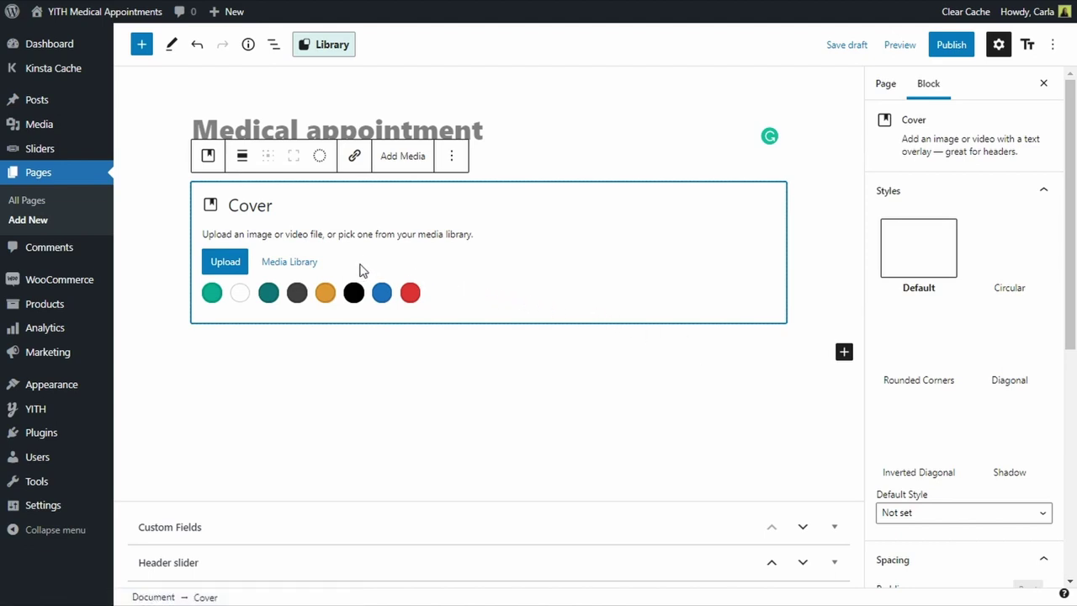
pyautogui.click(296, 268)
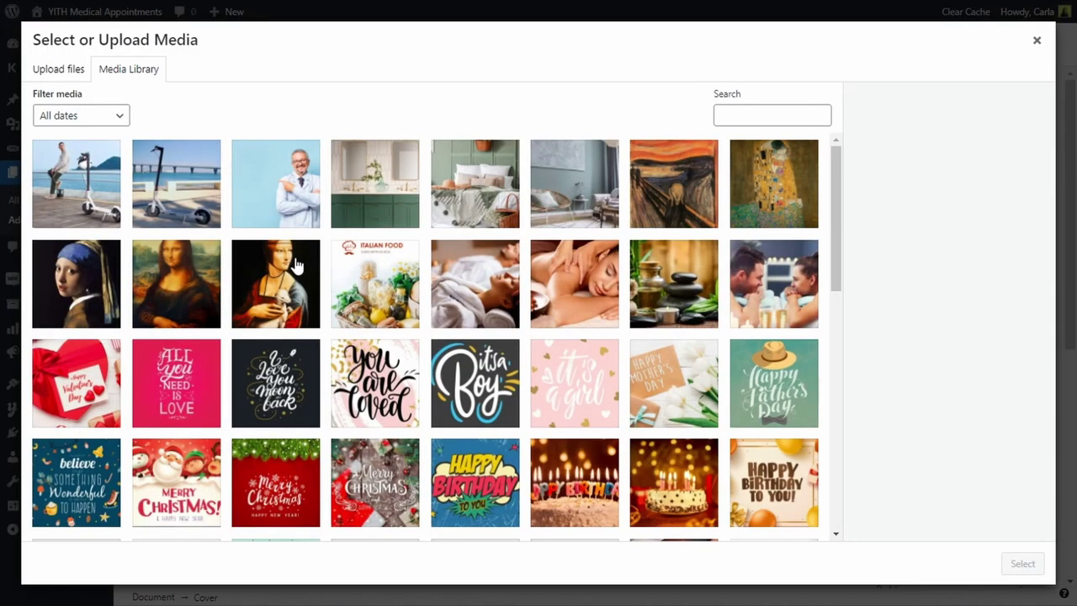
pyautogui.click(286, 199)
pyautogui.click(1018, 565)
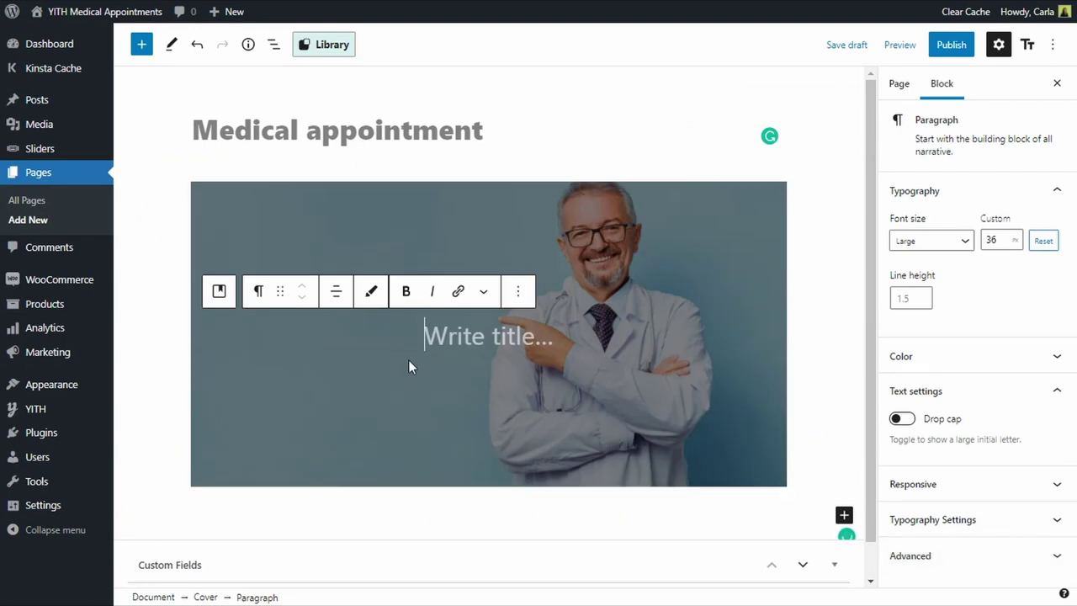
# Make the cover full width and drag it considerably taller
pyautogui.click(249, 219)
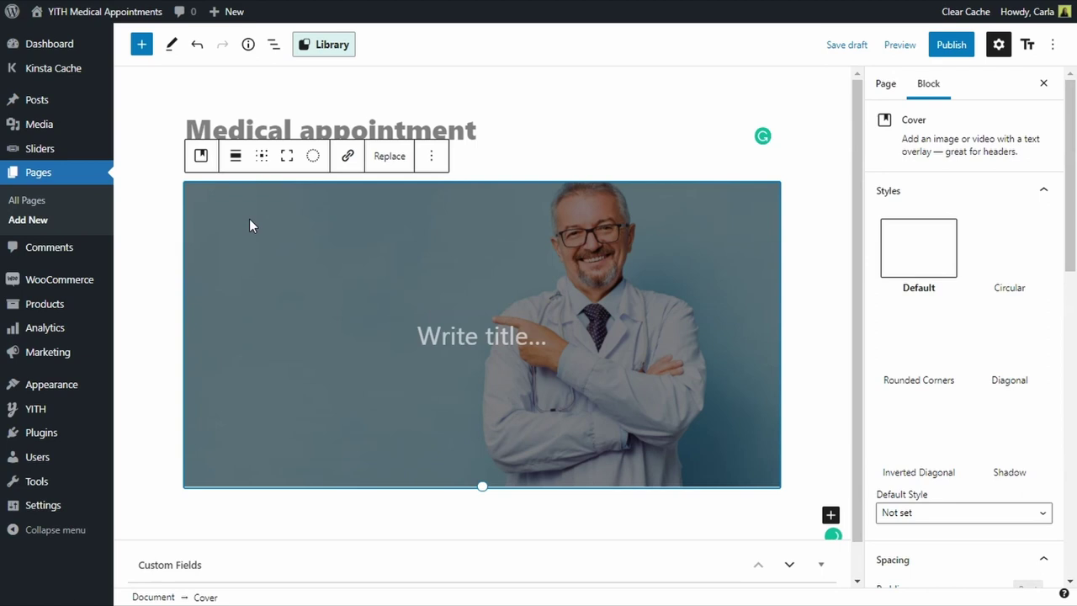
pyautogui.click(235, 163)
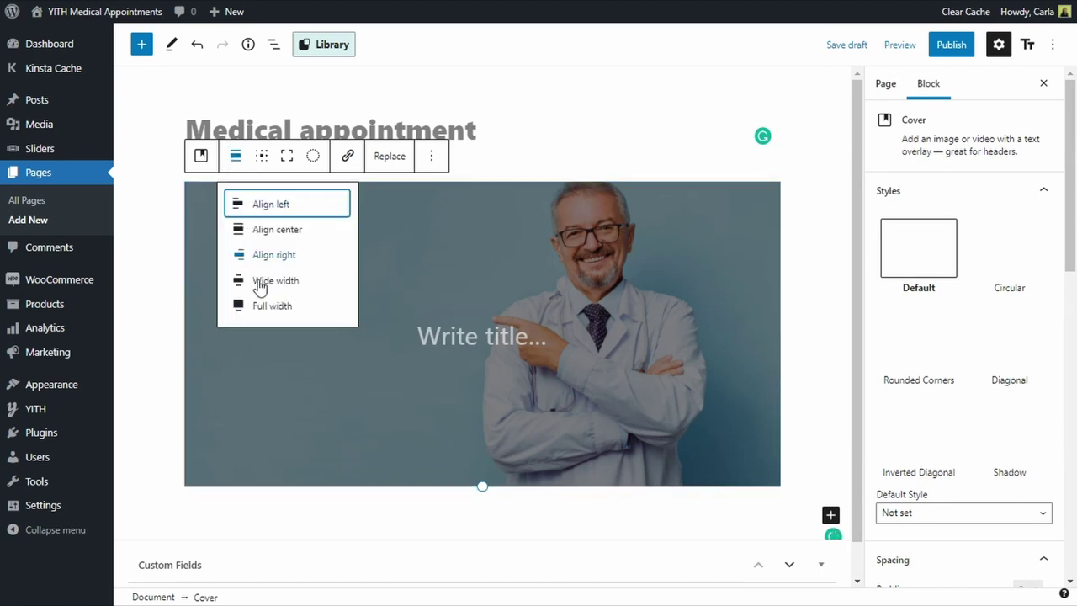
pyautogui.click(269, 317)
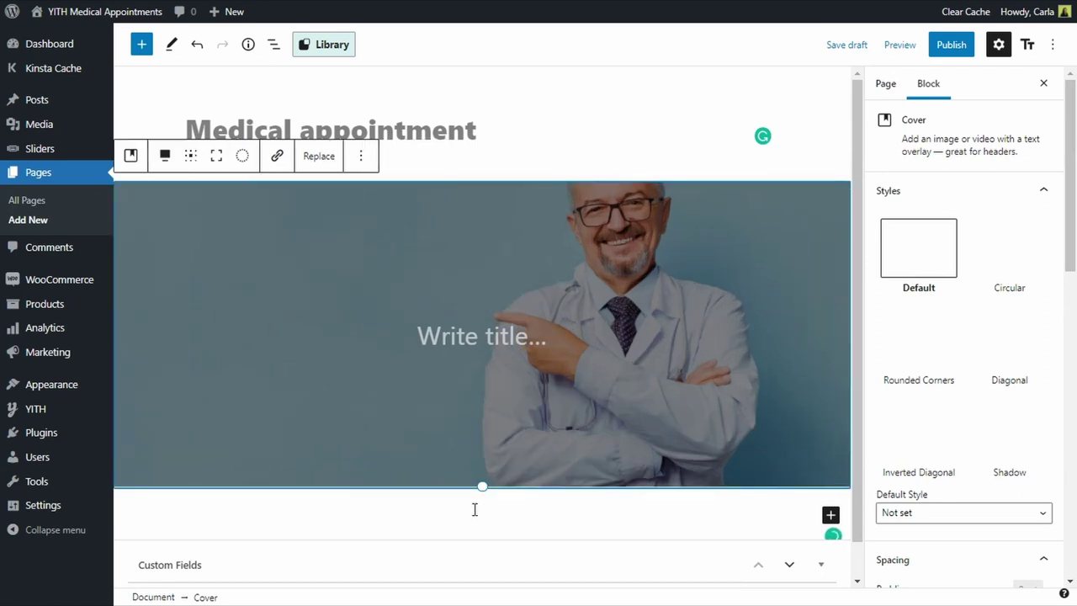
pyautogui.moveTo(481, 485); pyautogui.dragTo(480, 581)
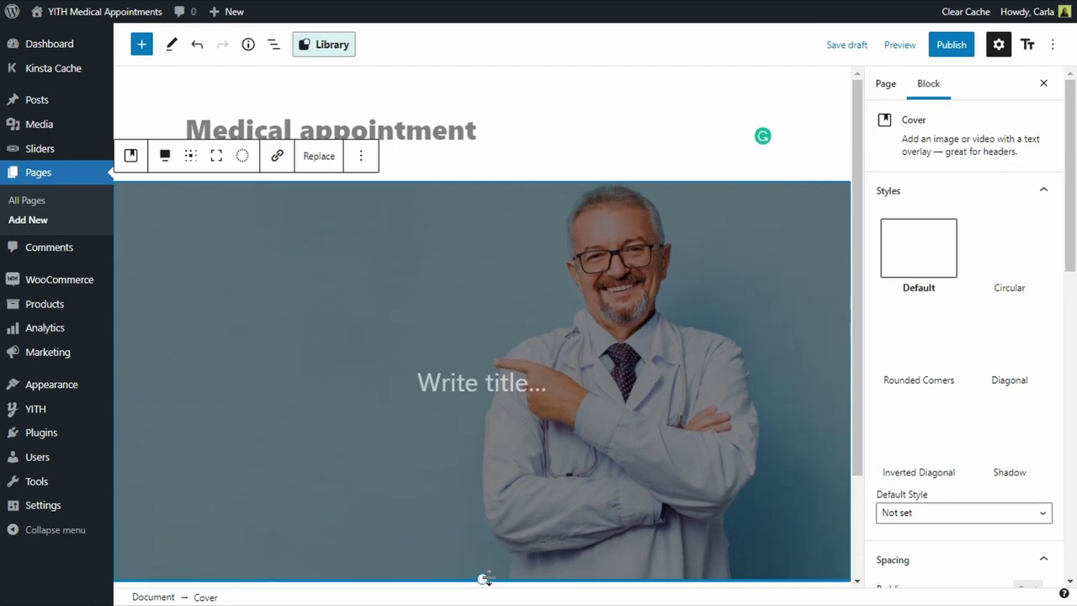
pyautogui.scroll(-2, 484, 480)
pyautogui.moveTo(480, 449); pyautogui.dragTo(485, 562)
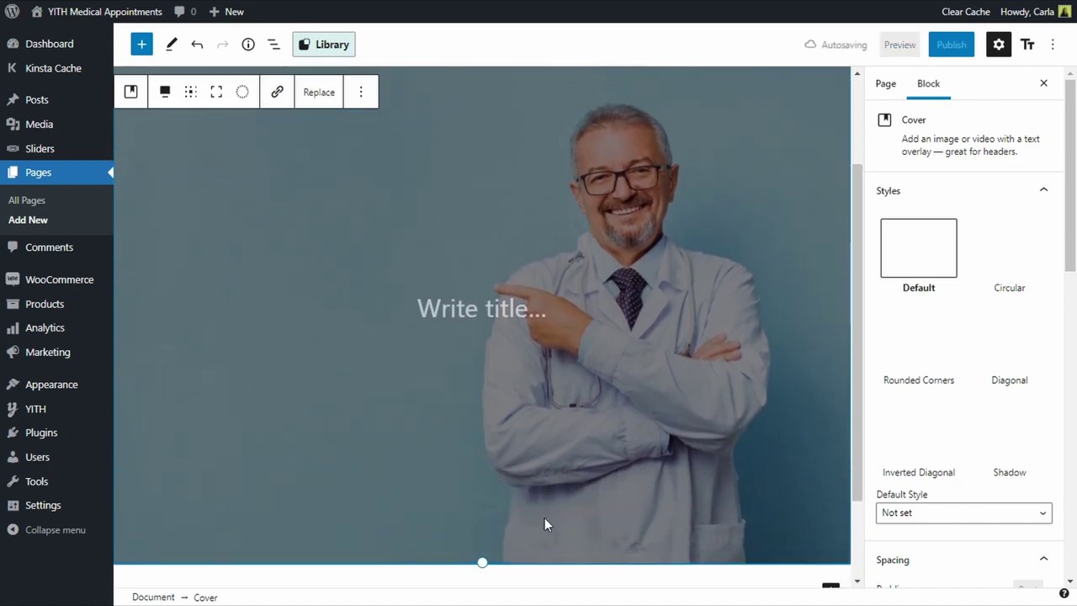
pyautogui.scroll(1, 546, 481)
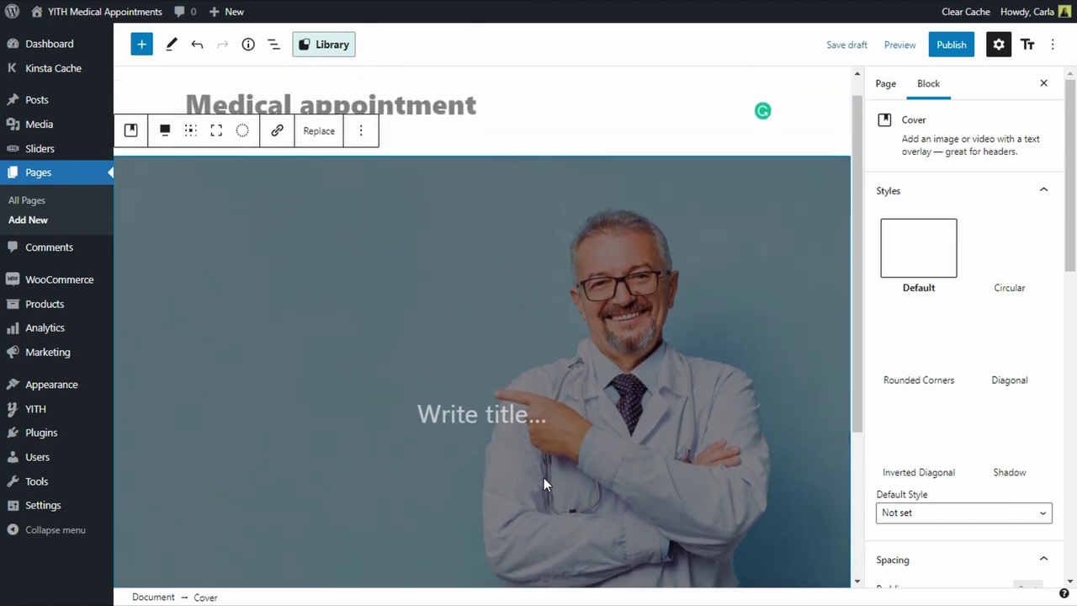
pyautogui.click(369, 415)
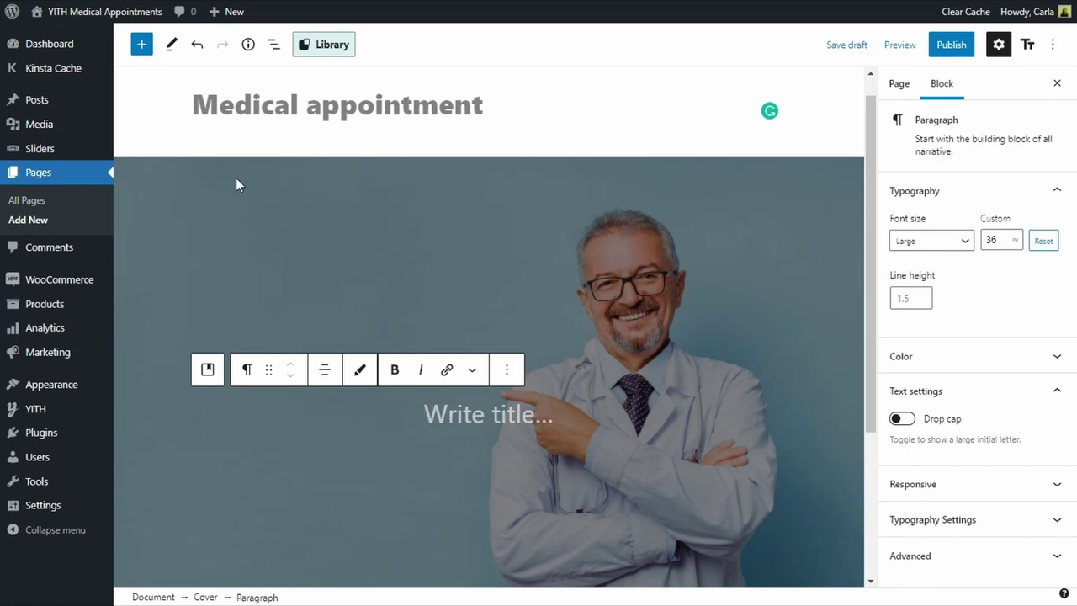
# Add a two-column Columns block inside the doctor cover
pyautogui.click(140, 44)
pyautogui.write('c')
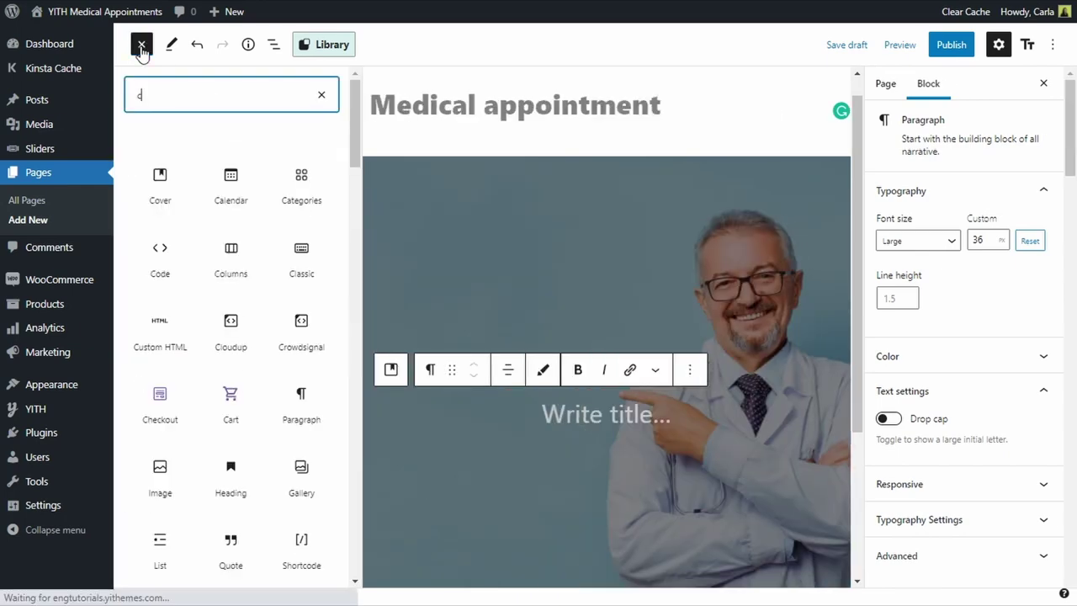
pyautogui.click(232, 257)
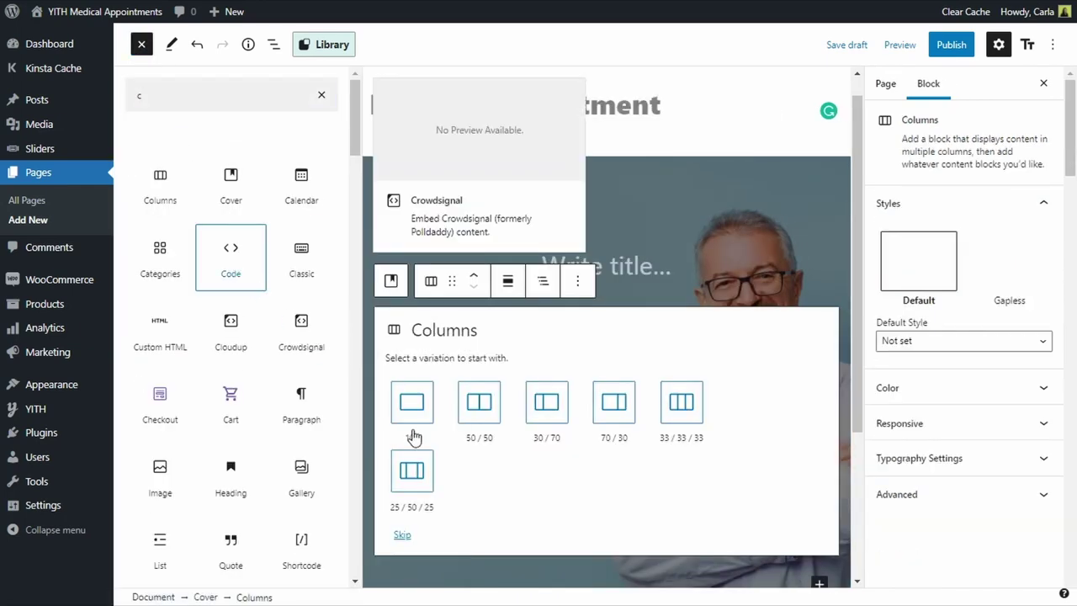
pyautogui.click(547, 402)
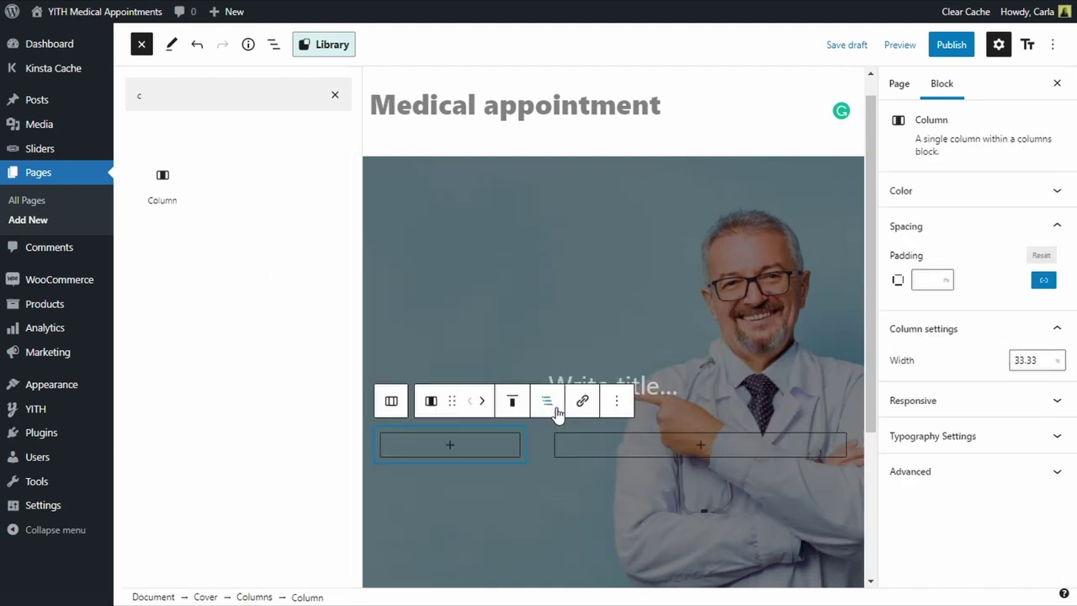
pyautogui.click(137, 48)
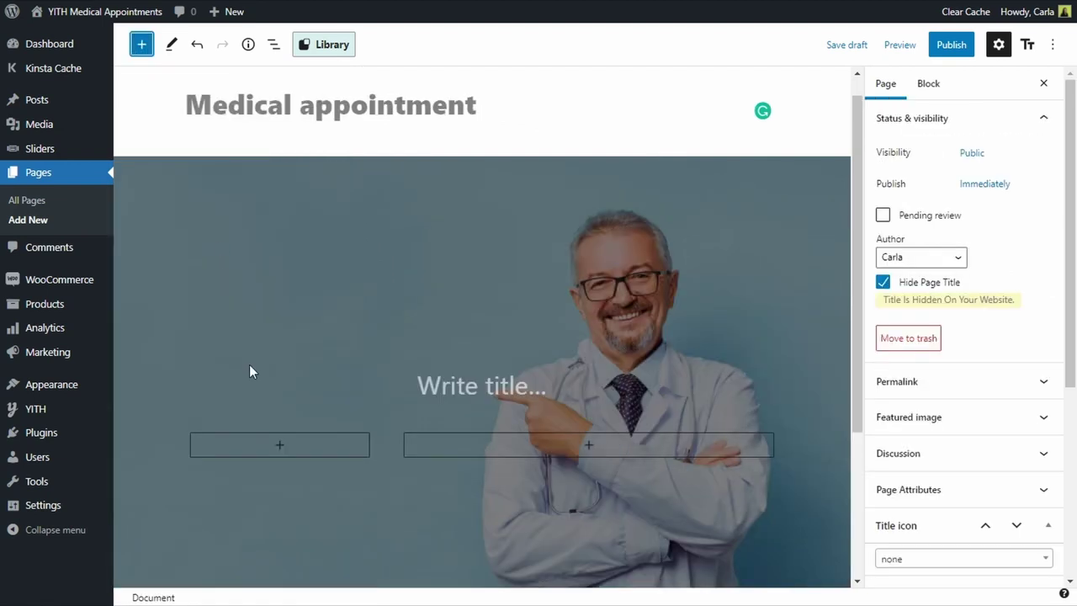
# Insert a Booking form block in the left column, linked to the Medical appointment product
pyautogui.scroll(-2, 299, 425)
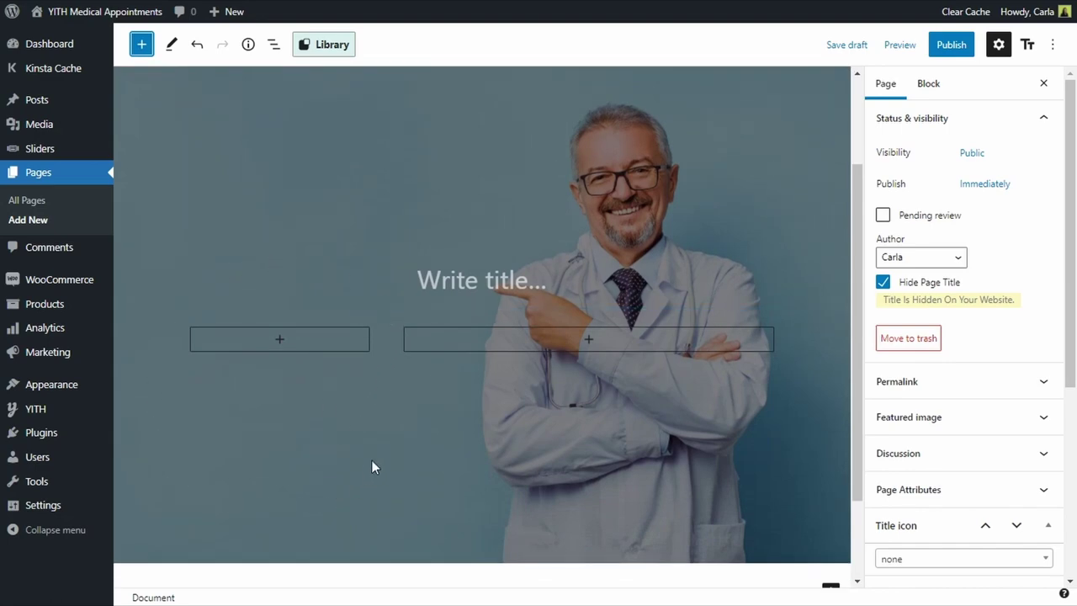
pyautogui.click(280, 341)
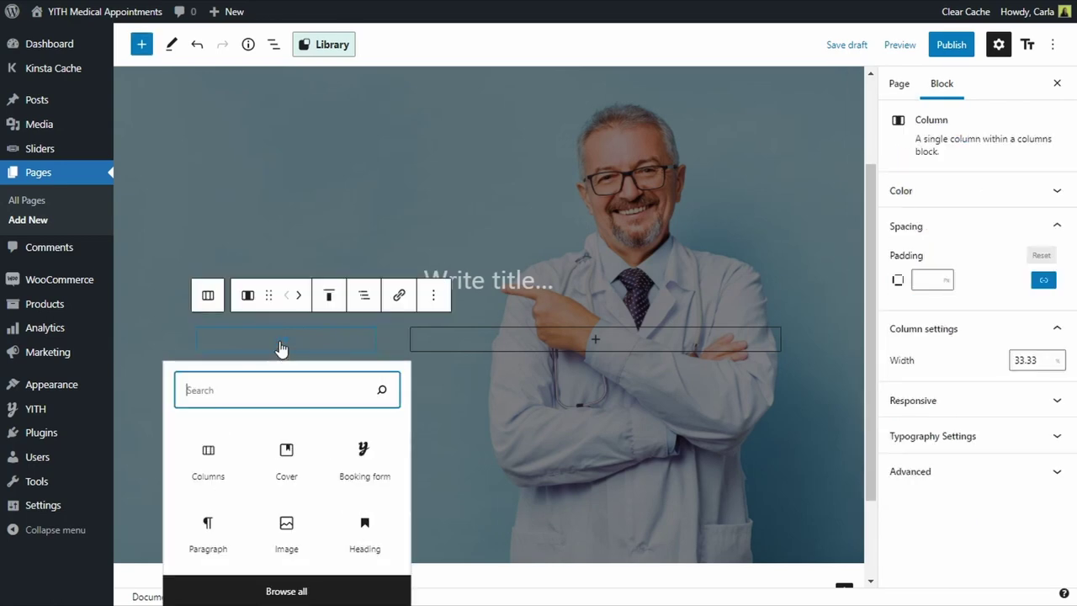
pyautogui.click(362, 468)
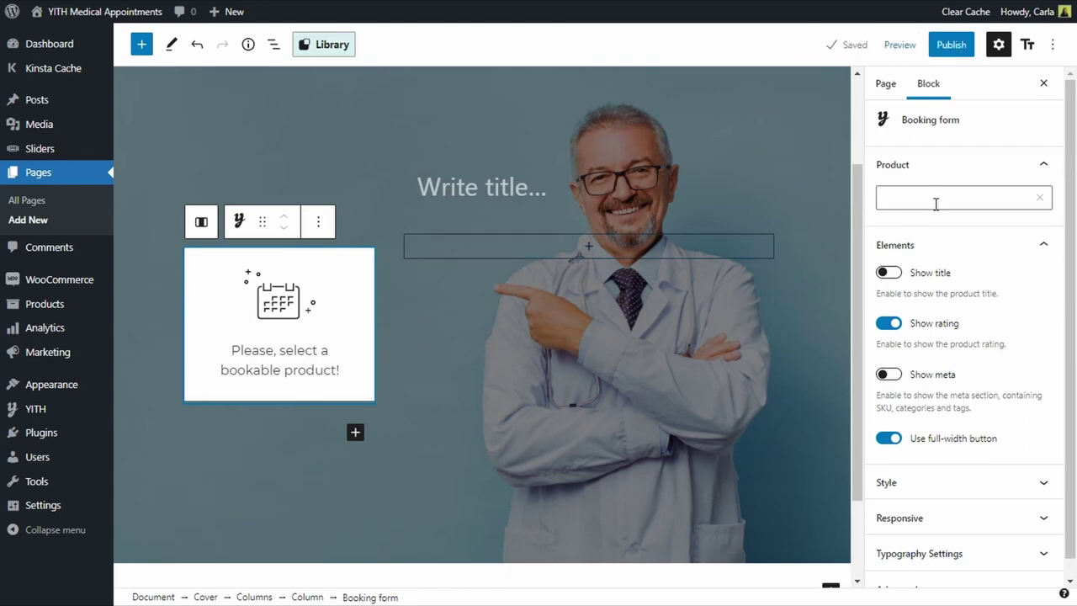
pyautogui.click(937, 203)
pyautogui.click(928, 275)
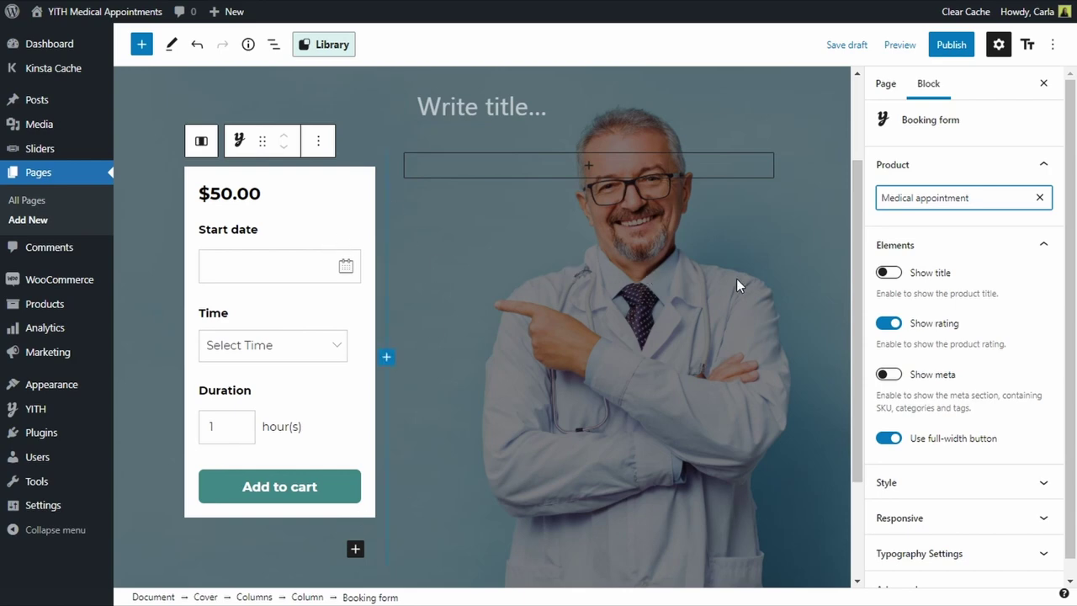
pyautogui.click(895, 281)
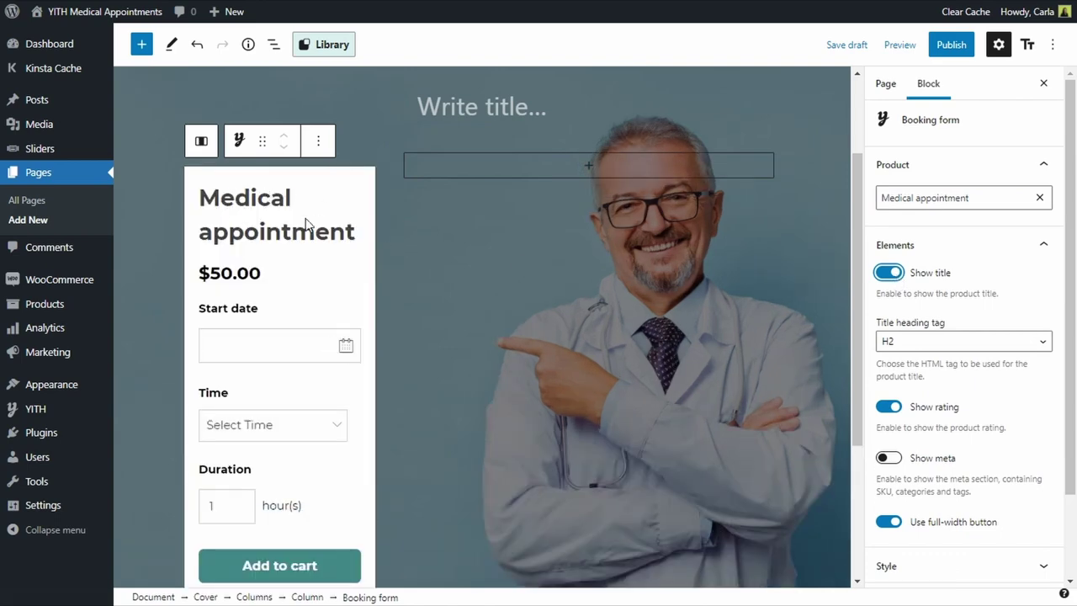
pyautogui.click(894, 274)
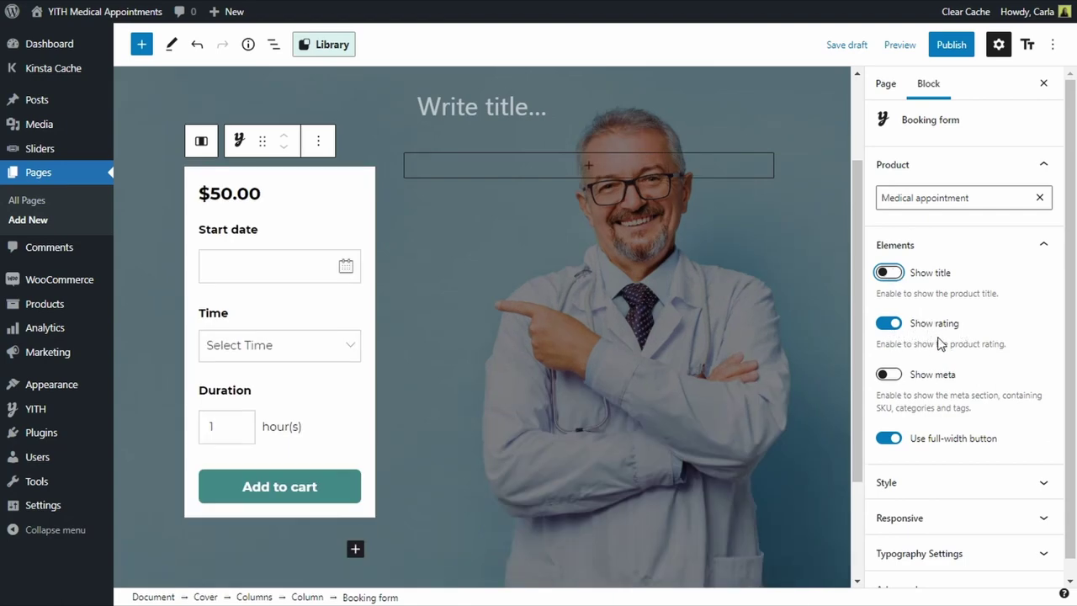
pyautogui.click(886, 376)
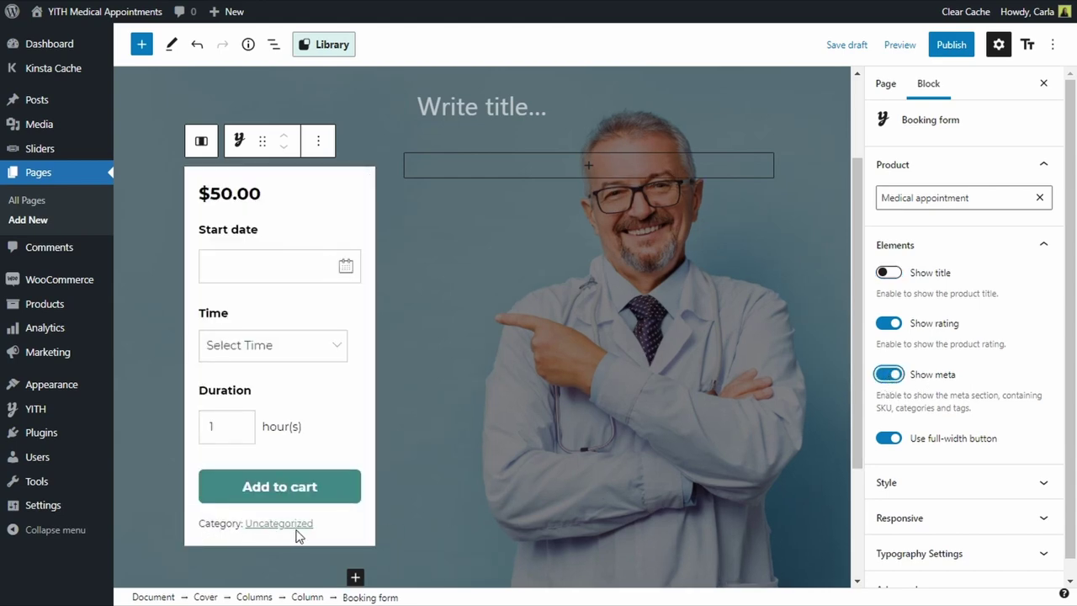
pyautogui.click(891, 377)
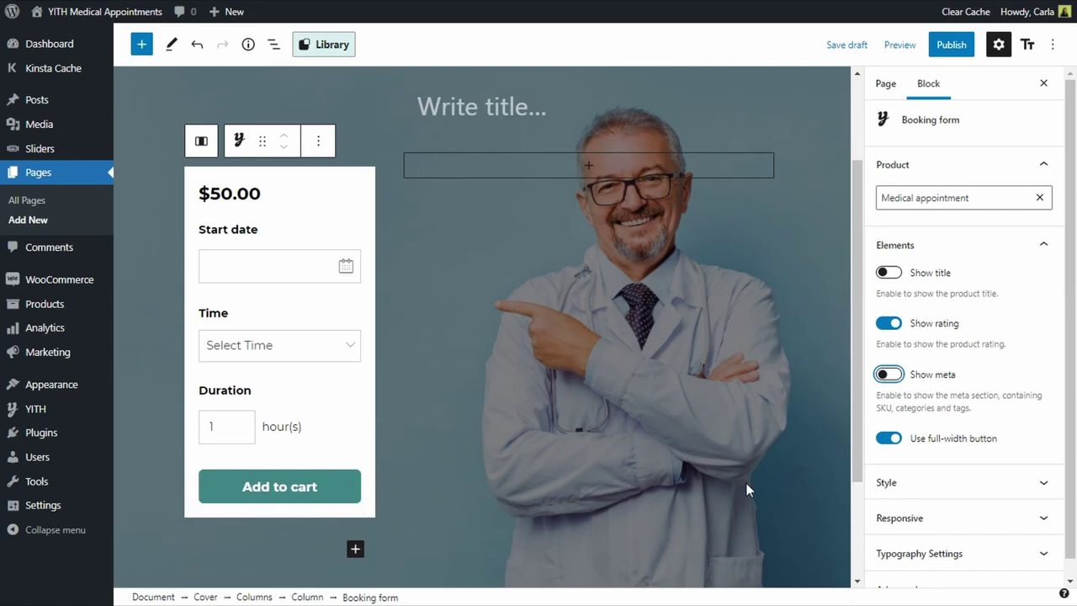
pyautogui.click(888, 438)
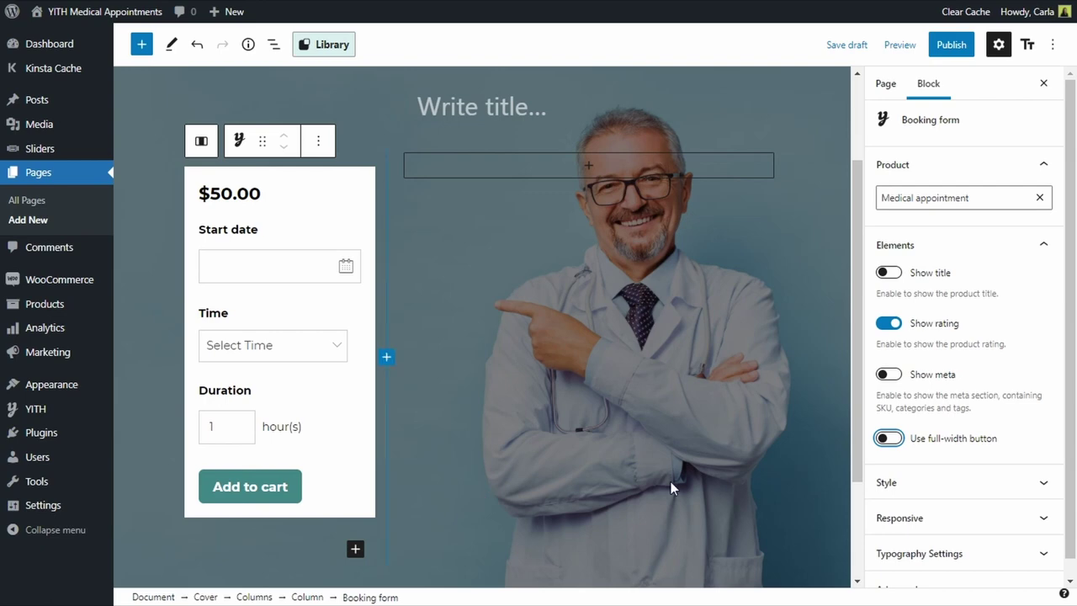
pyautogui.click(886, 440)
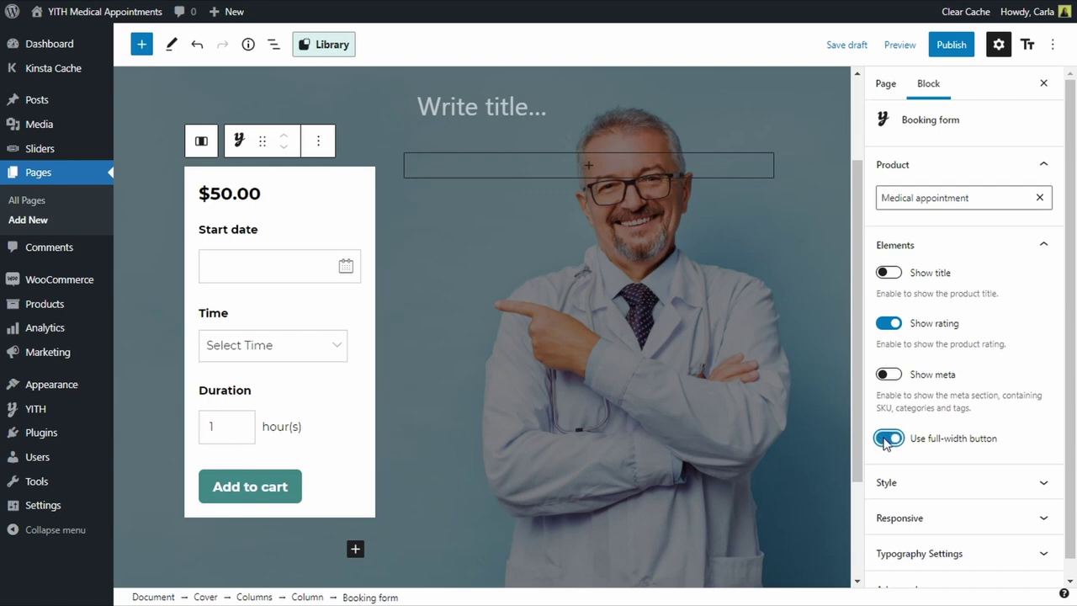
# Publish the Medical appointment page and view the live version
pyautogui.click(950, 47)
pyautogui.click(949, 60)
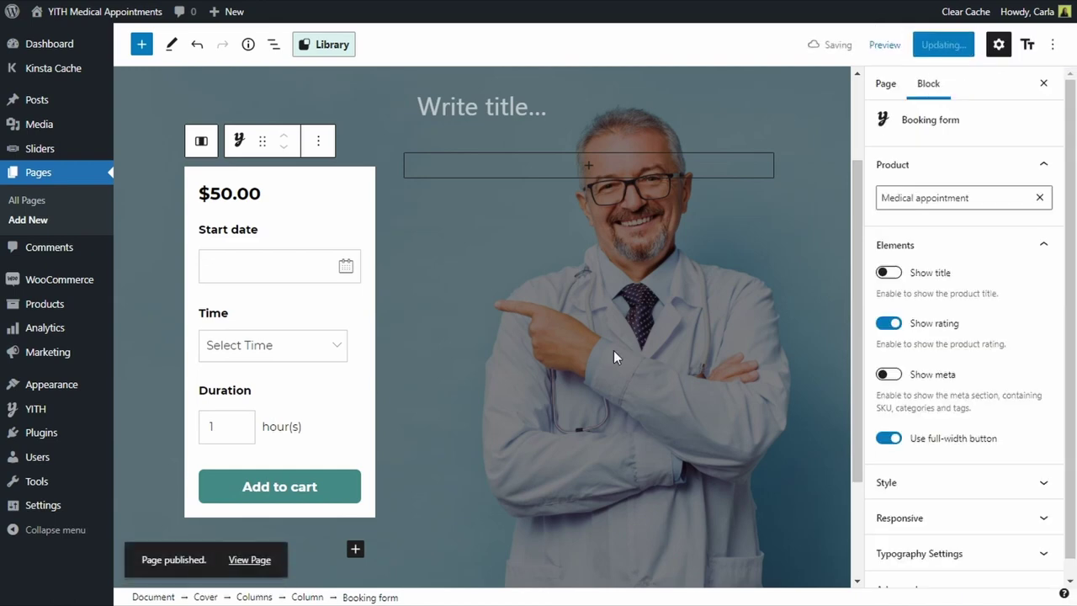
pyautogui.click(252, 561)
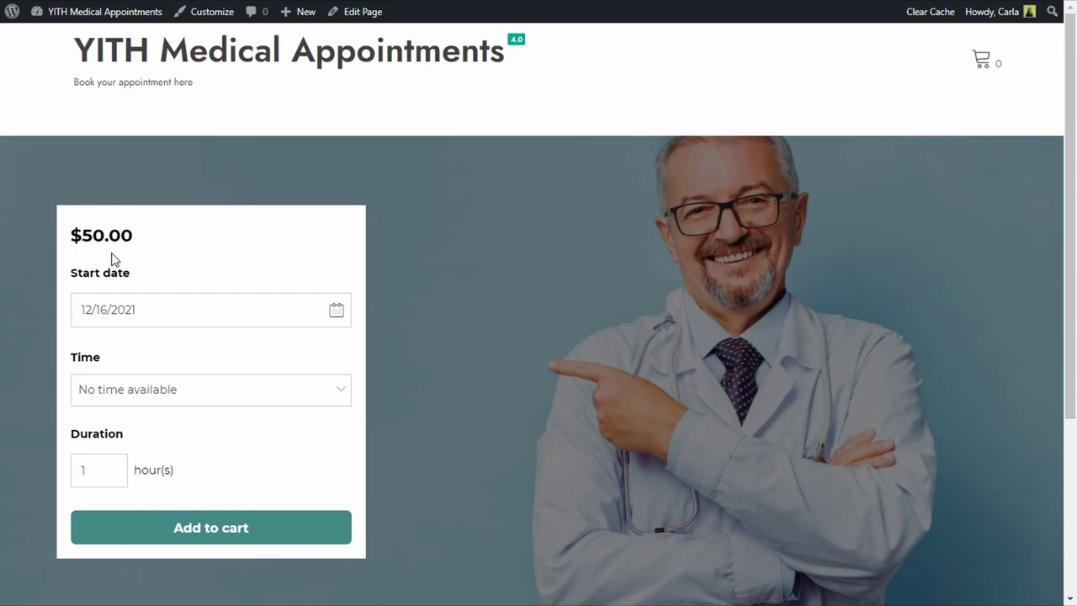
# On the live booking form, choose start date December 23, 2021 and time 5:00 pm
pyautogui.click(337, 313)
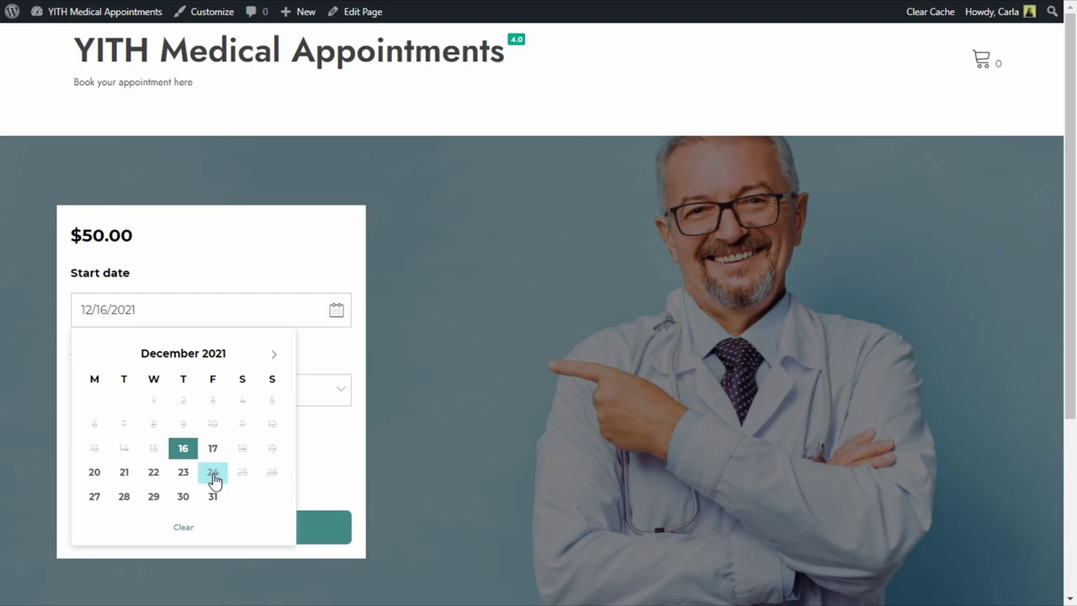
pyautogui.click(182, 472)
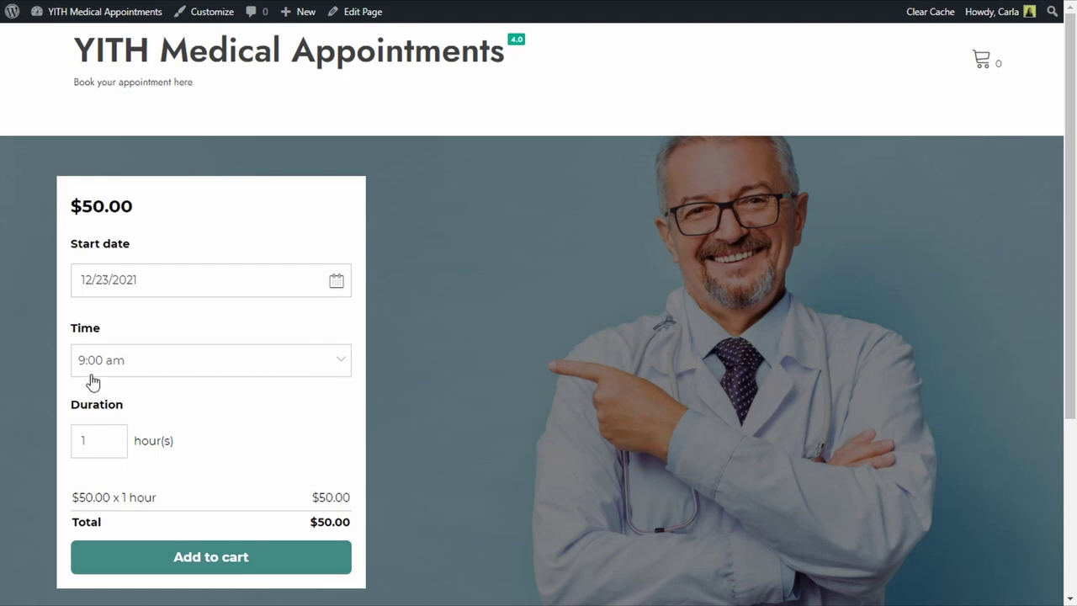
pyautogui.click(319, 365)
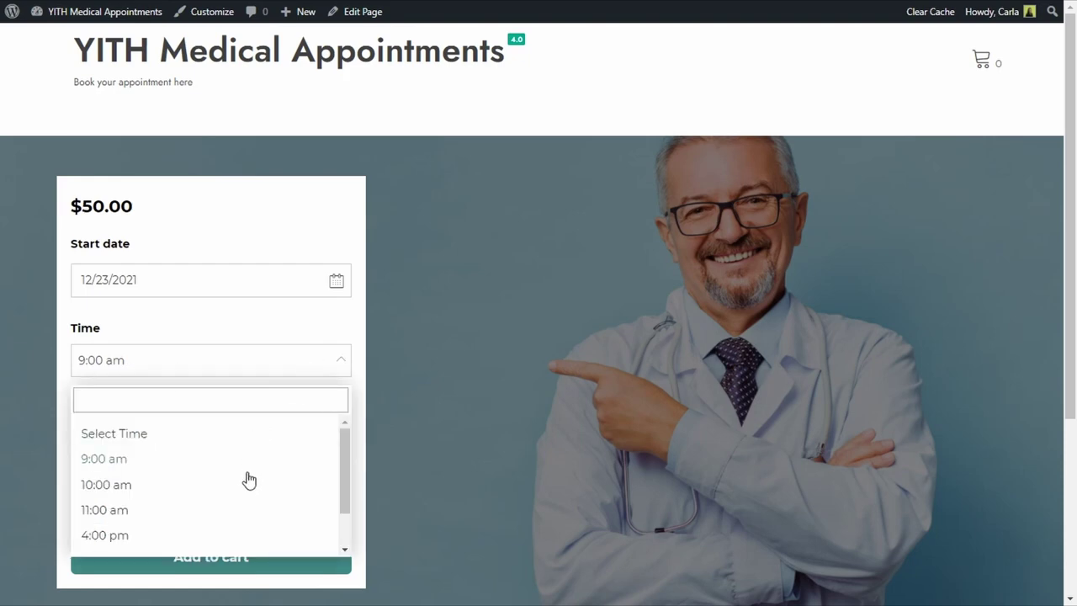
pyautogui.scroll(-1, 246, 478)
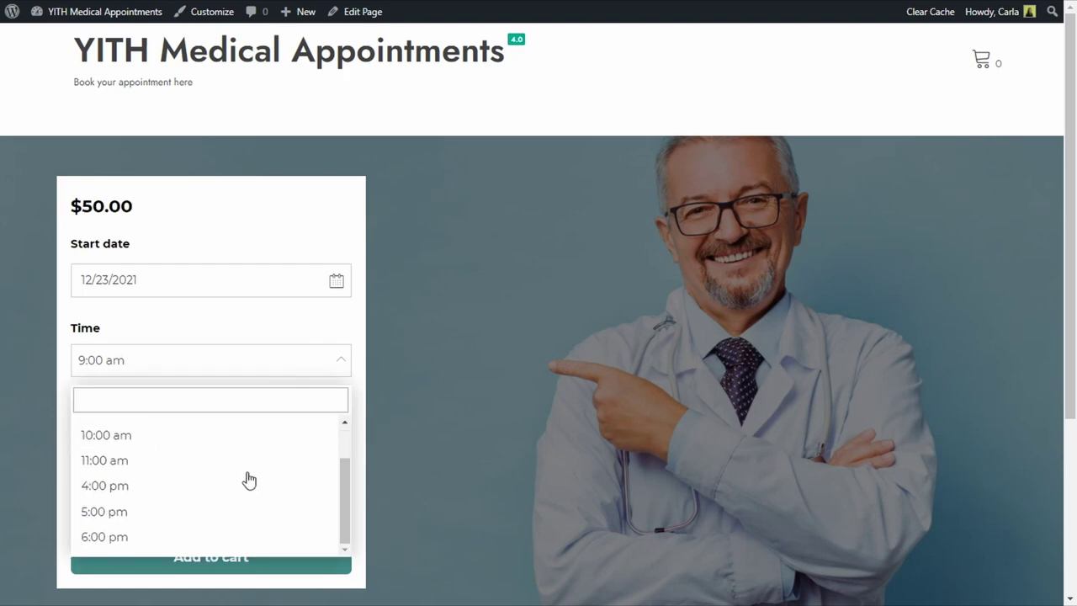
pyautogui.click(113, 513)
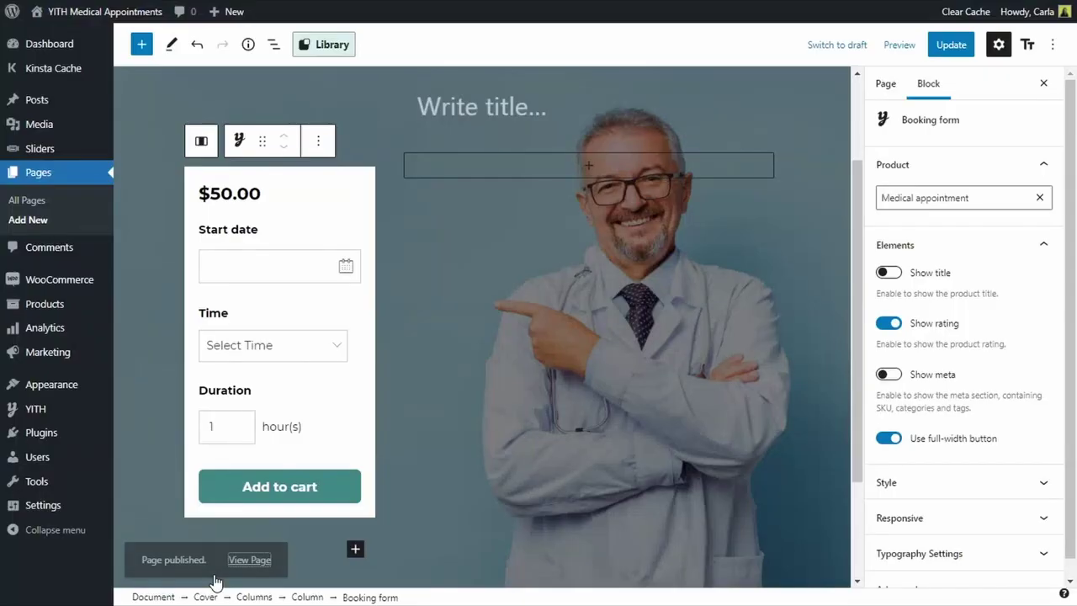
# In YITH Booking customization settings, set the Add to cart label to 'Book now' and save
pyautogui.moveTo(84, 416)
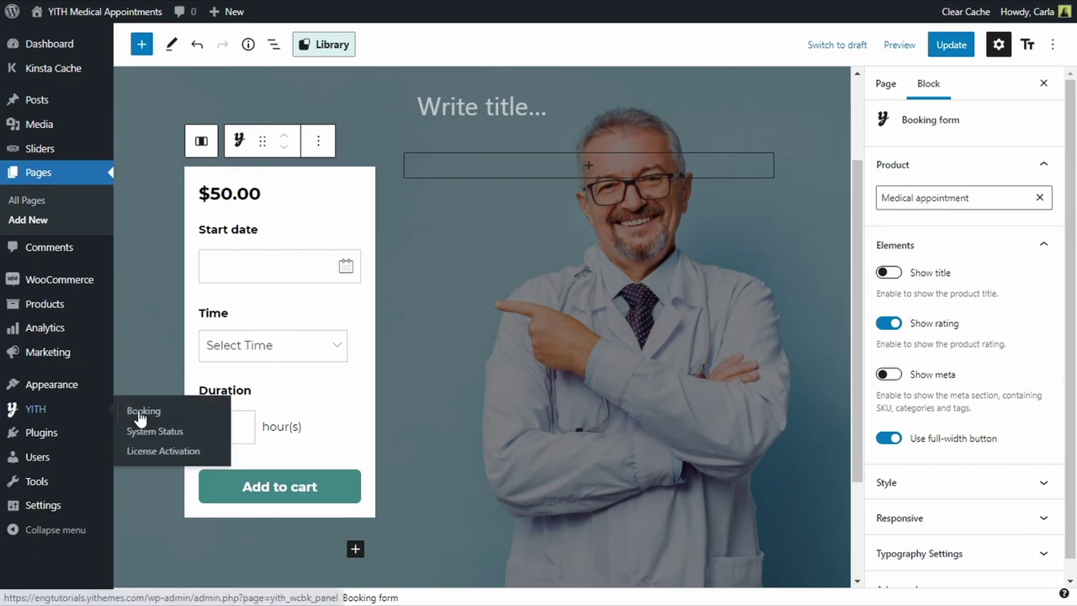
pyautogui.click(136, 413)
pyautogui.moveTo(277, 99)
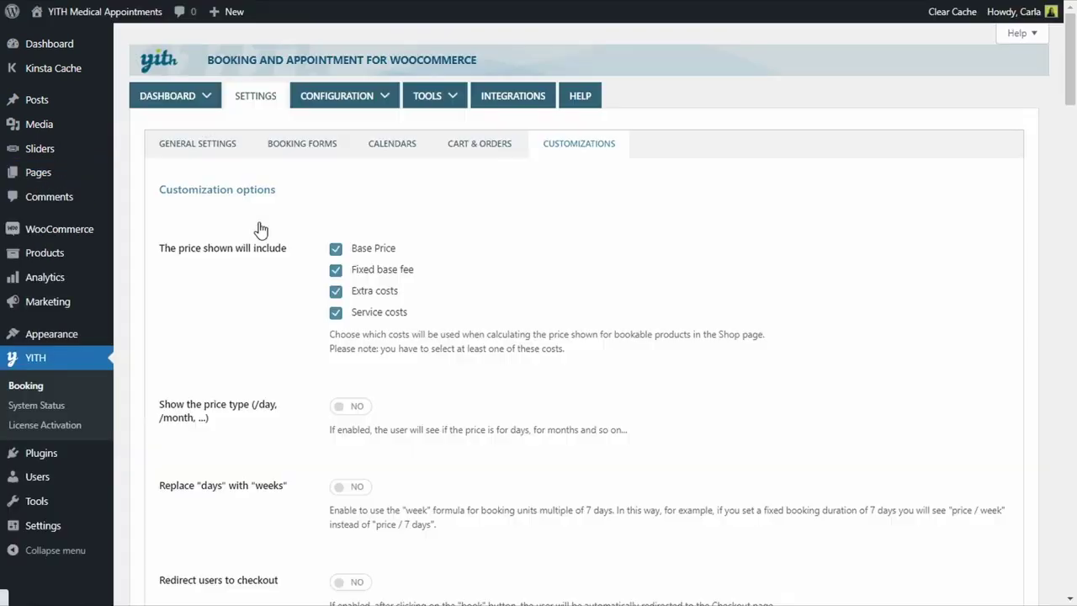
pyautogui.scroll(-6, 259, 229)
pyautogui.scroll(-8, 259, 228)
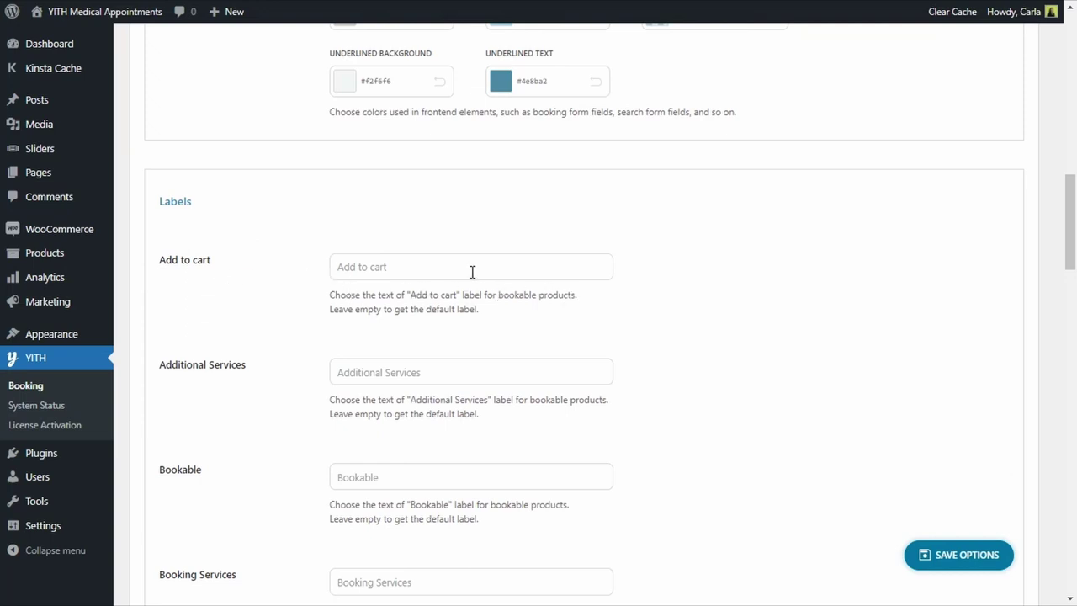
pyautogui.click(427, 263)
pyautogui.write('Book now')
pyautogui.click(910, 542)
# Switch Redirect users to checkout to YES and save the options
pyautogui.scroll(5, 688, 339)
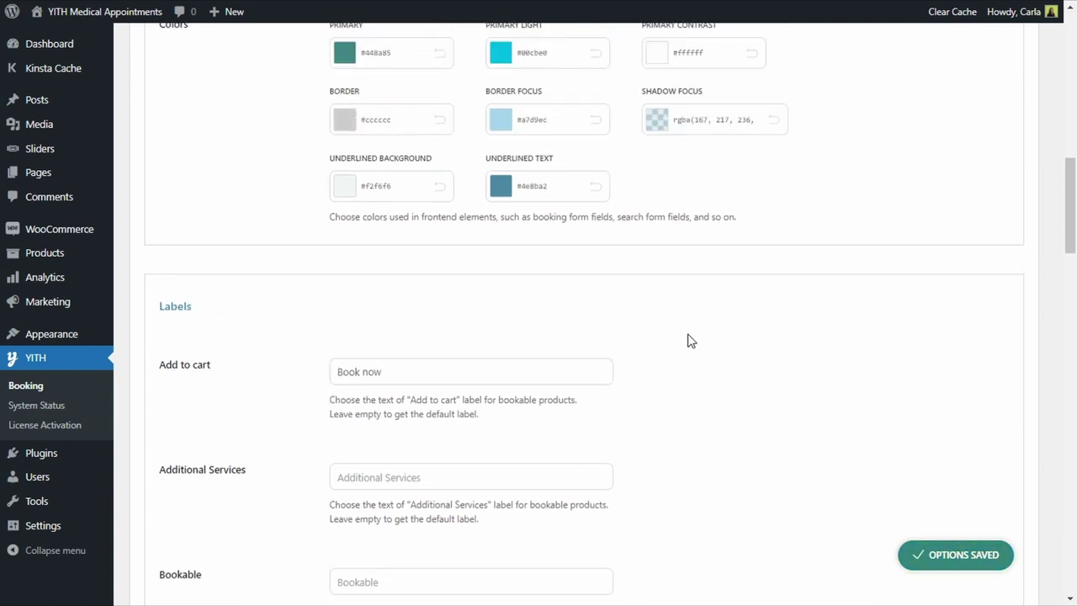
pyautogui.scroll(8, 688, 339)
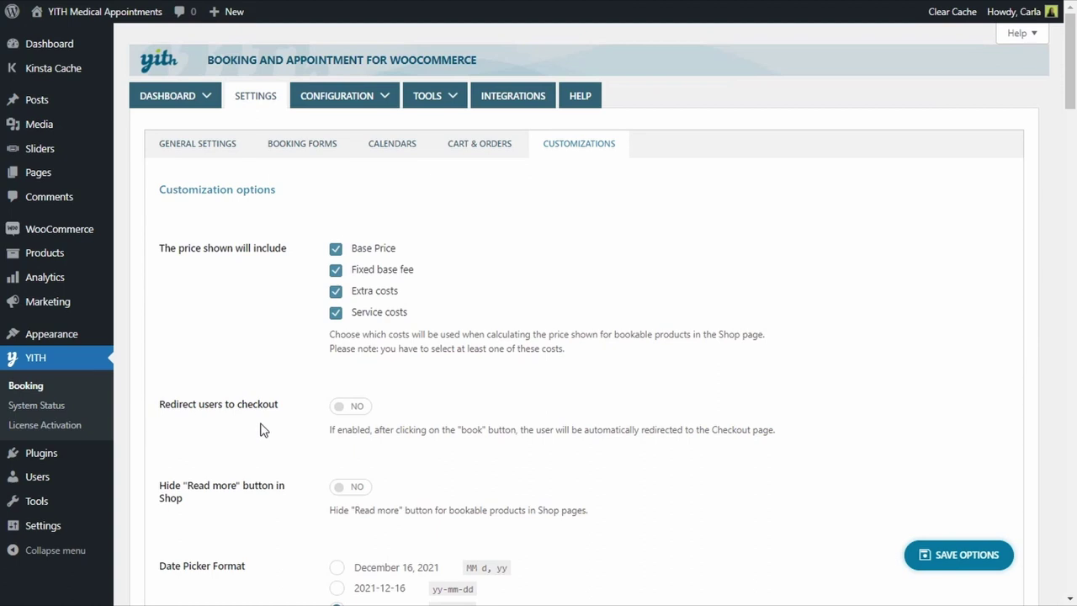
pyautogui.click(357, 408)
pyautogui.click(998, 561)
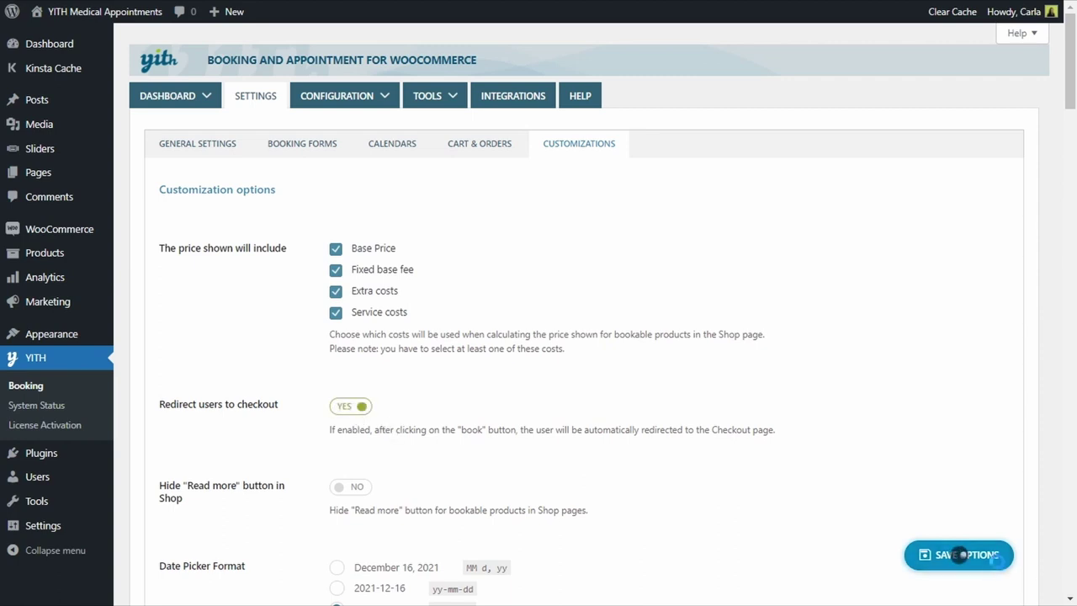
# Reload the live page and book December 23, 2021 at 5:00 pm with 'Book now'
pyautogui.hotkey('ctrl', 'Tab')
pyautogui.press('F5')
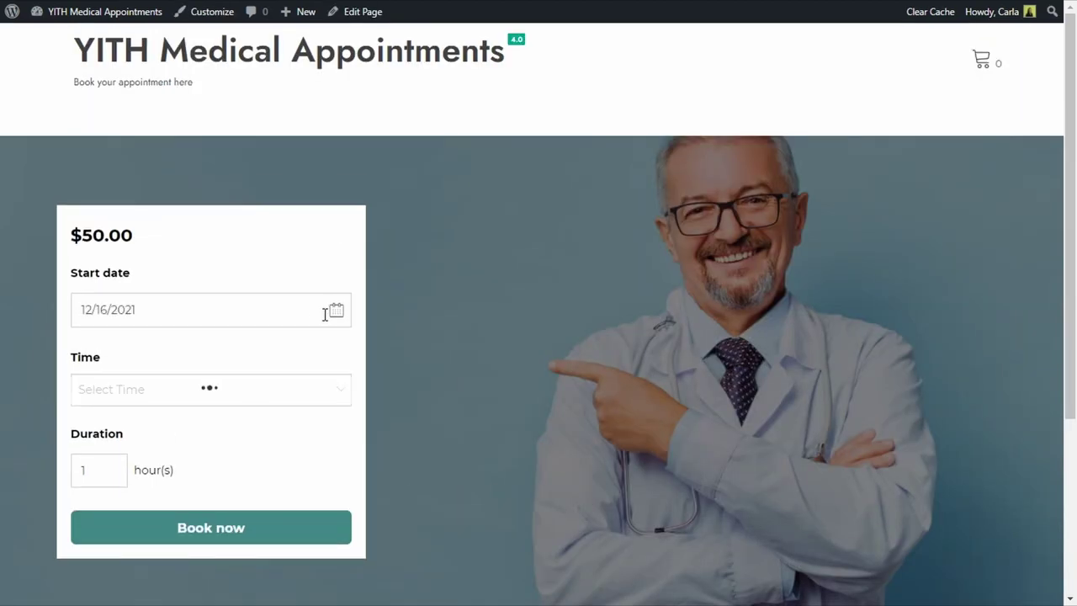
pyautogui.click(333, 310)
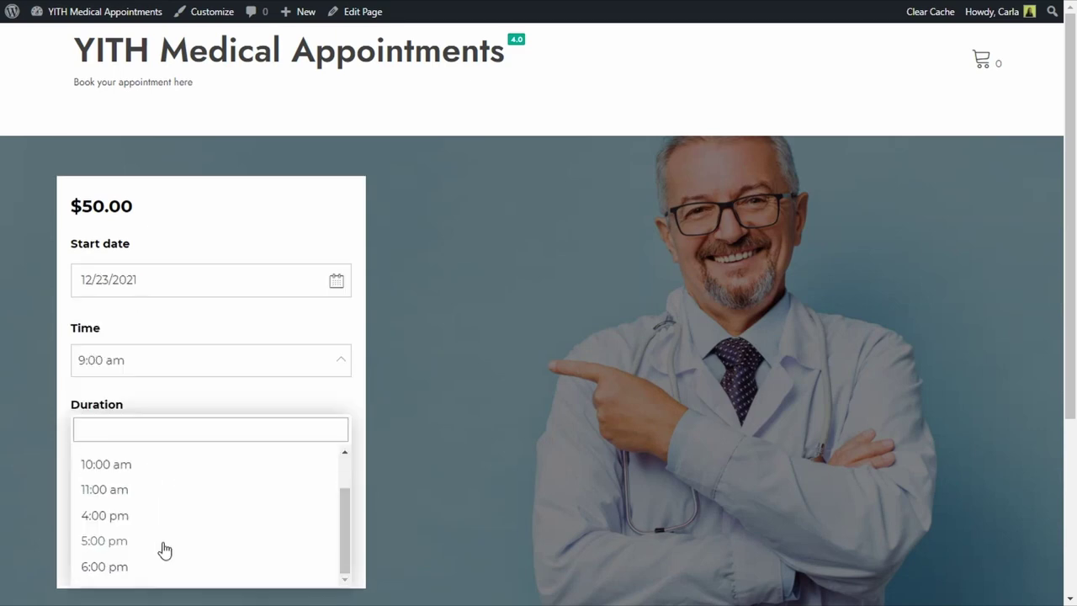
pyautogui.click(165, 543)
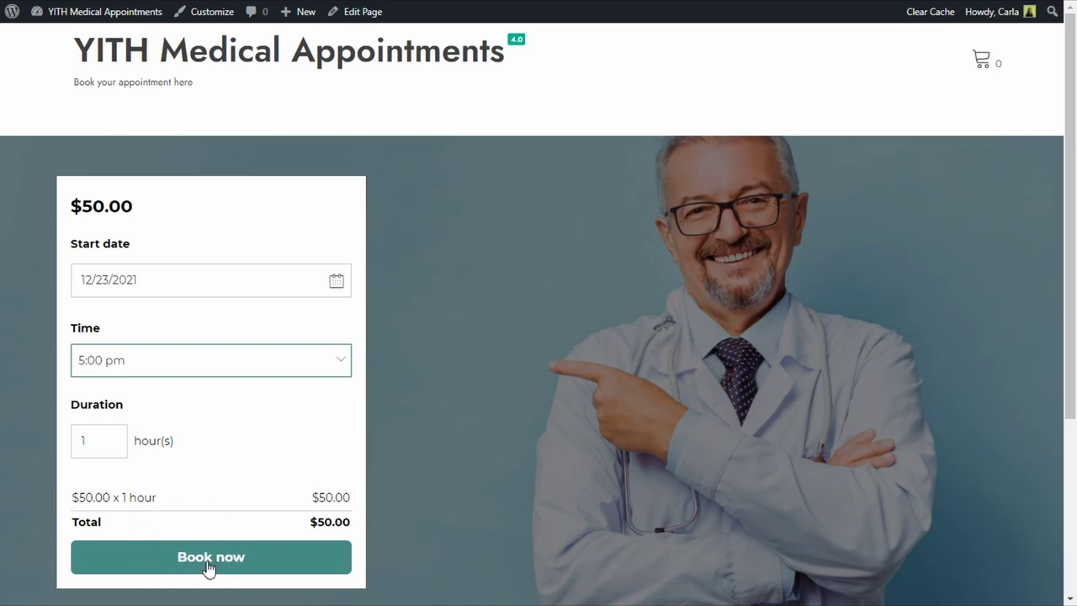
pyautogui.click(209, 564)
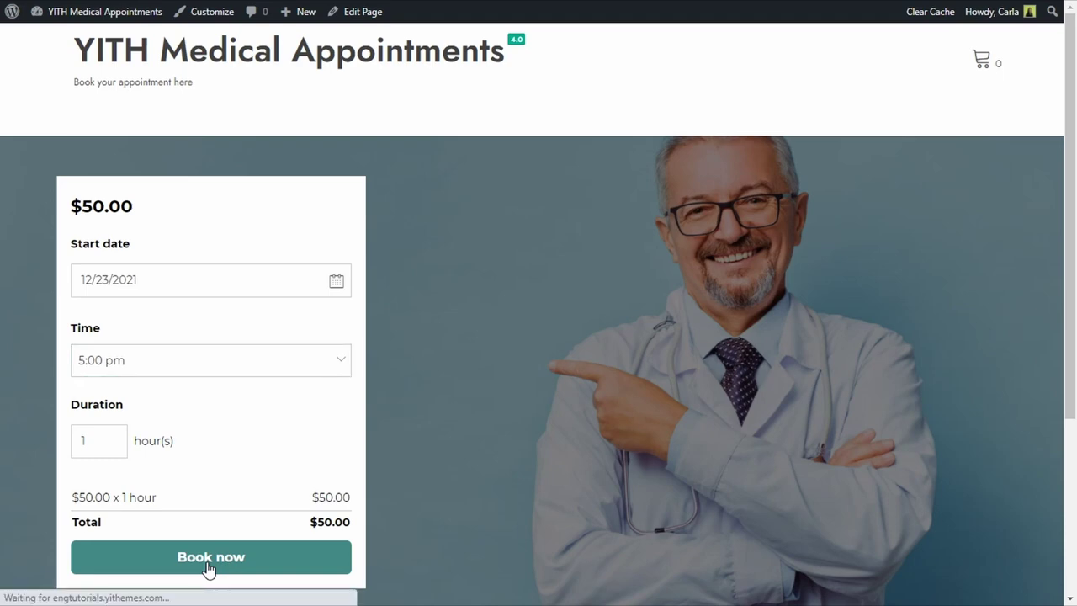